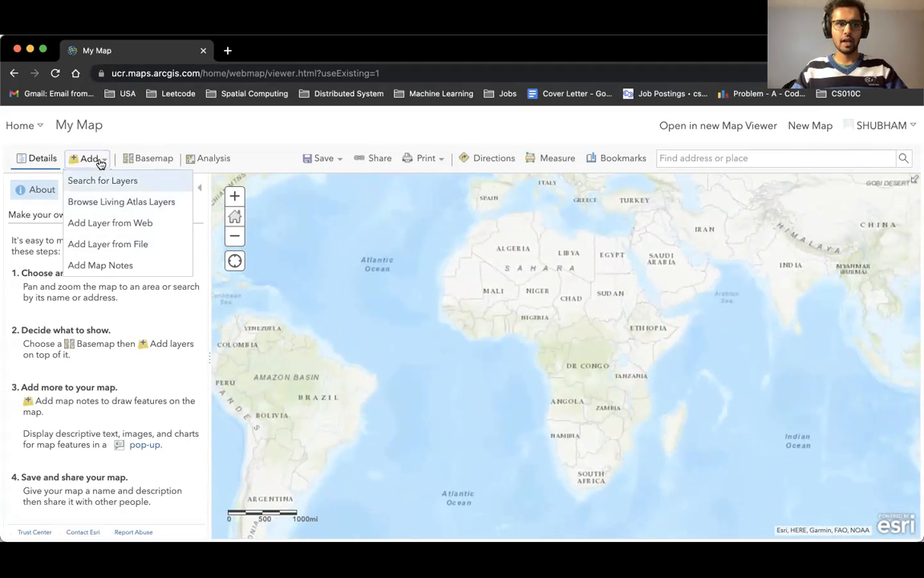
Switch the map's basemap to Dark Gray Canvas.
left_click(151, 161)
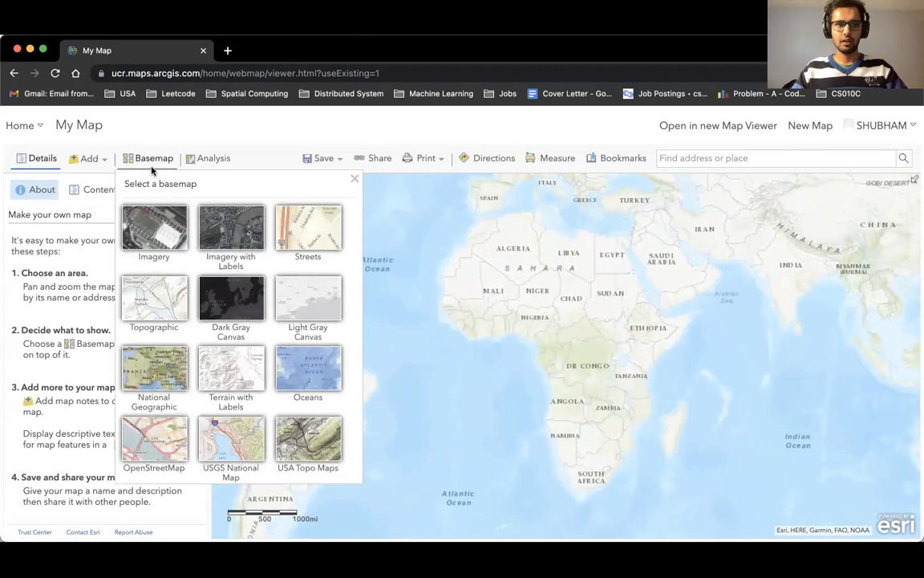
left_click(236, 307)
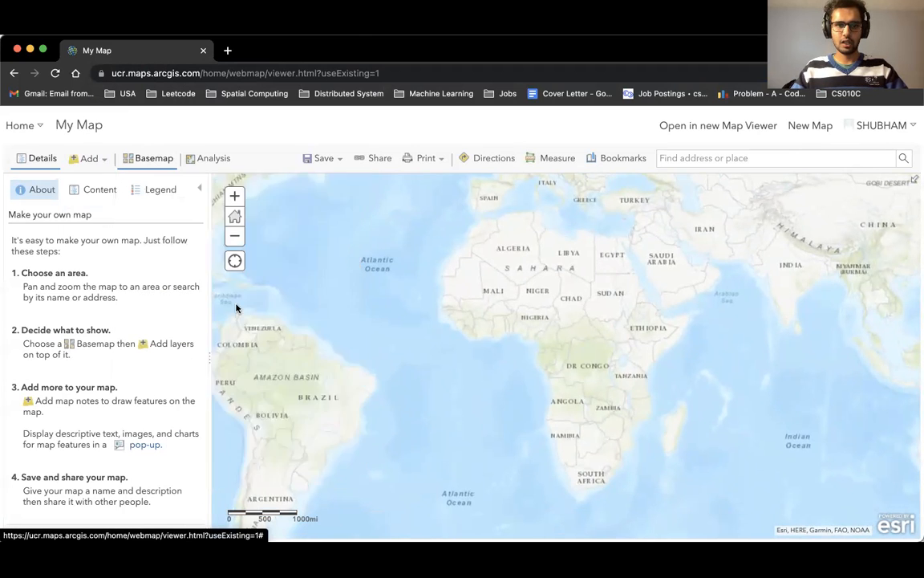
left_click_drag(507, 364, 504, 358)
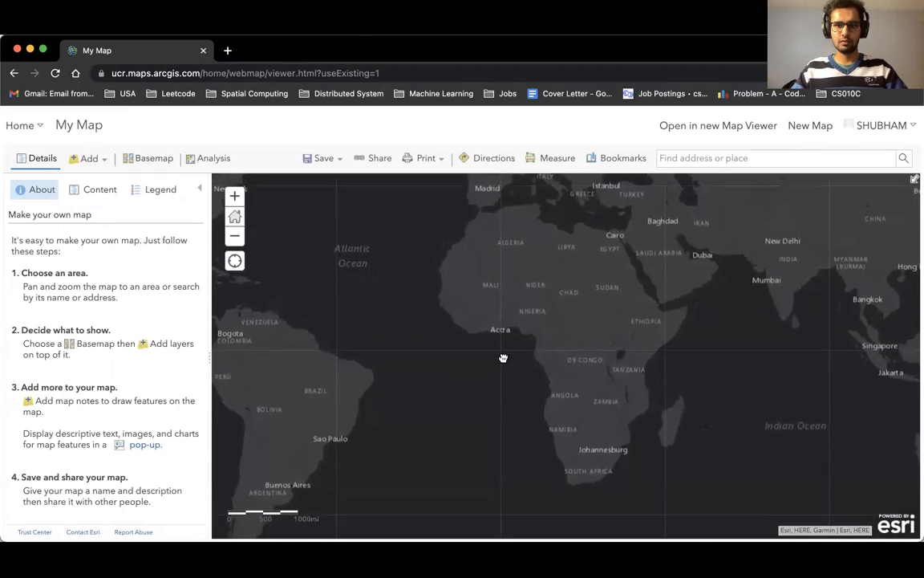
Search the map for California, USA and go to it.
type("california")
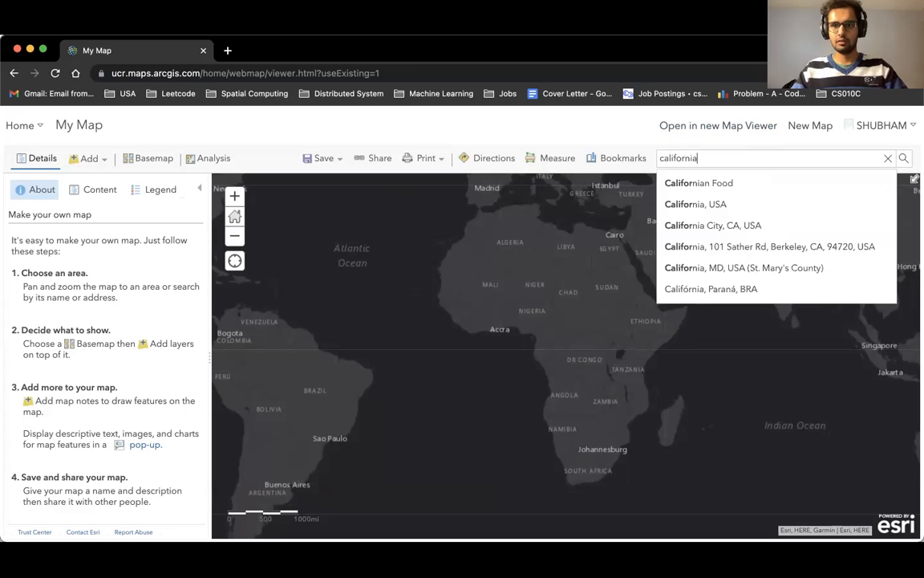
left_click(740, 204)
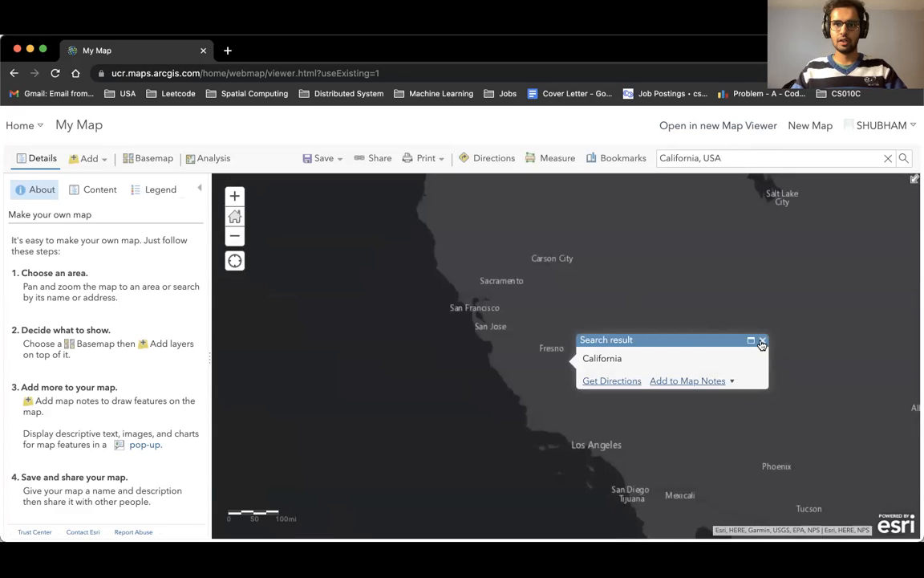
Add a bookmark named California for the current map extent.
left_click(629, 160)
left_click(641, 213)
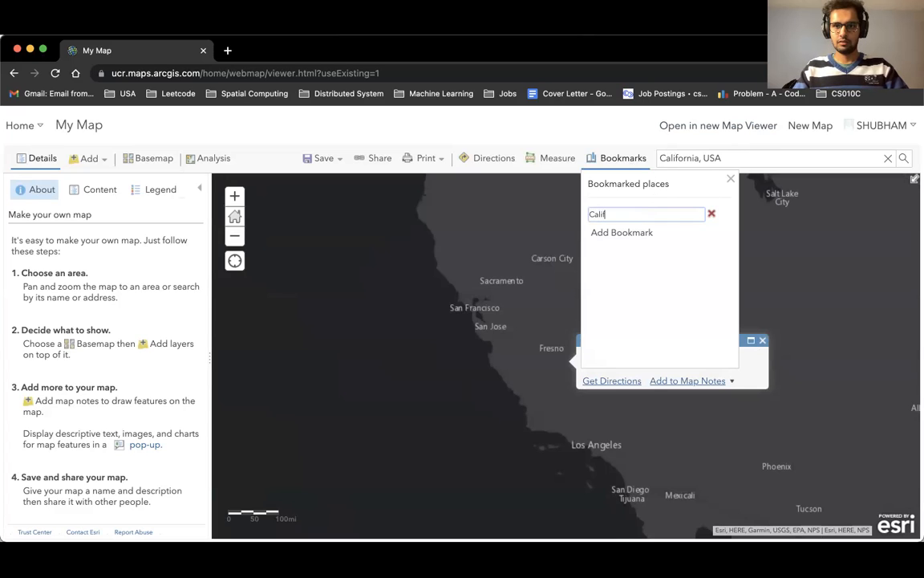
key("Return")
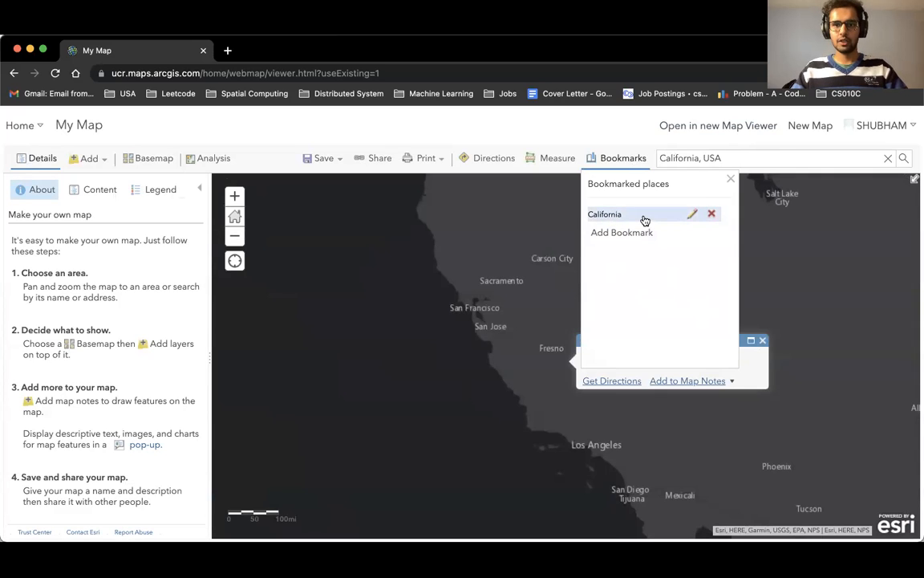
left_click(729, 179)
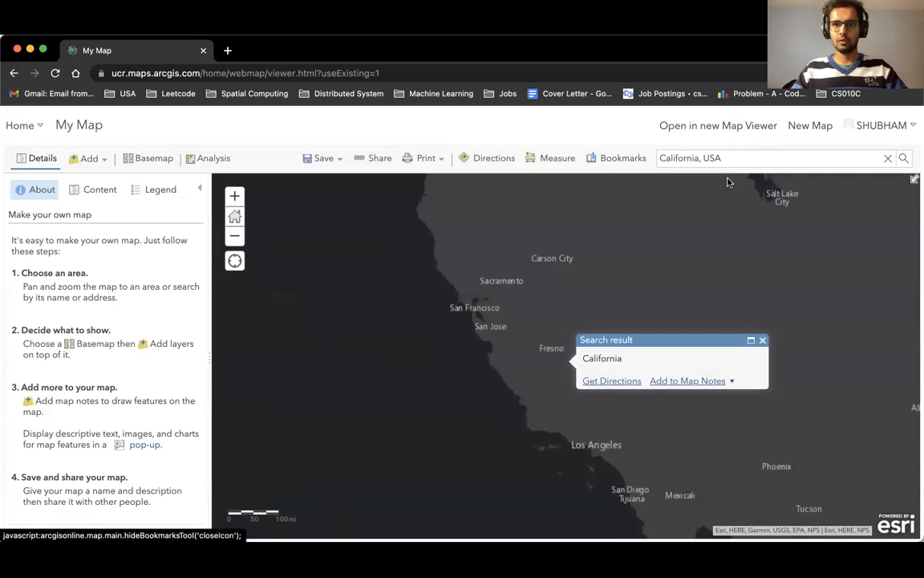
Return the map to the California bookmark and close the search result popup.
left_click_drag(608, 270, 417, 270)
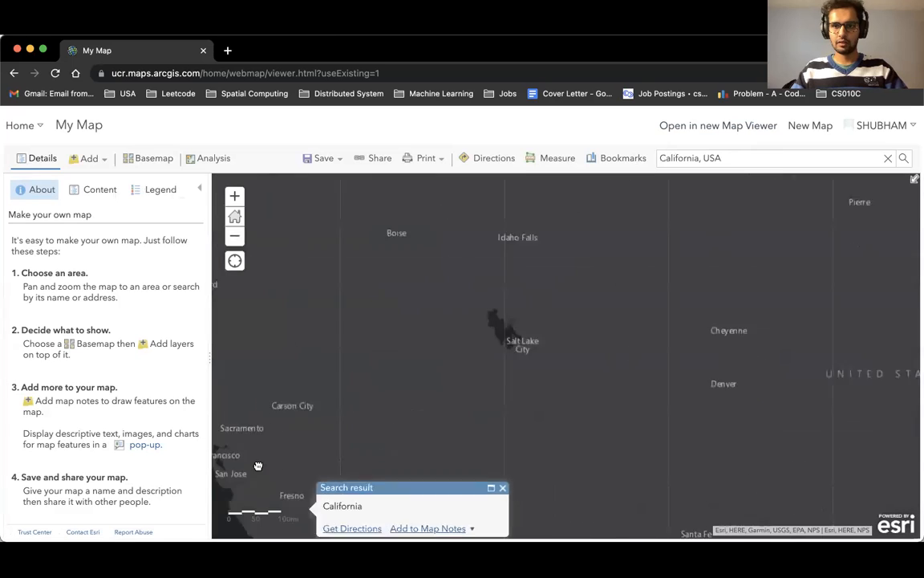
left_click(615, 158)
left_click(613, 212)
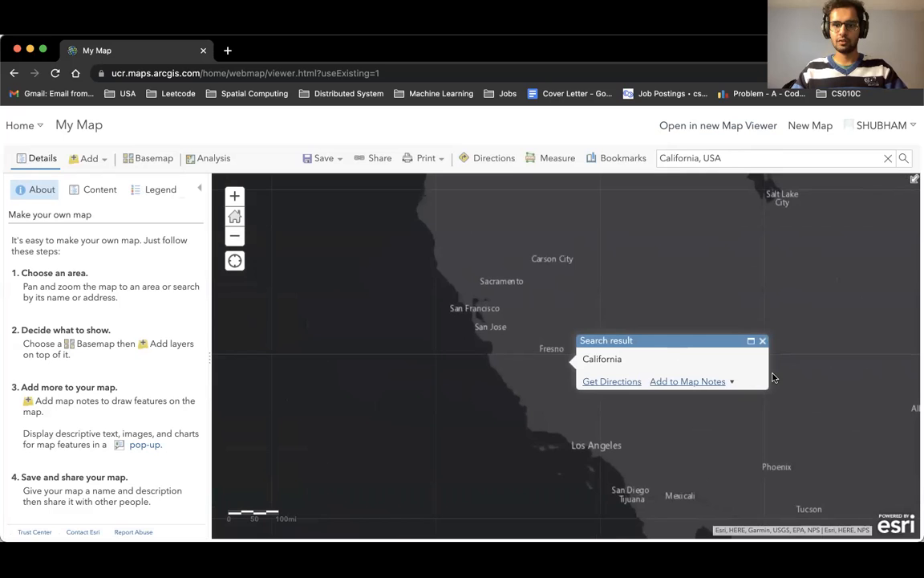
left_click(763, 341)
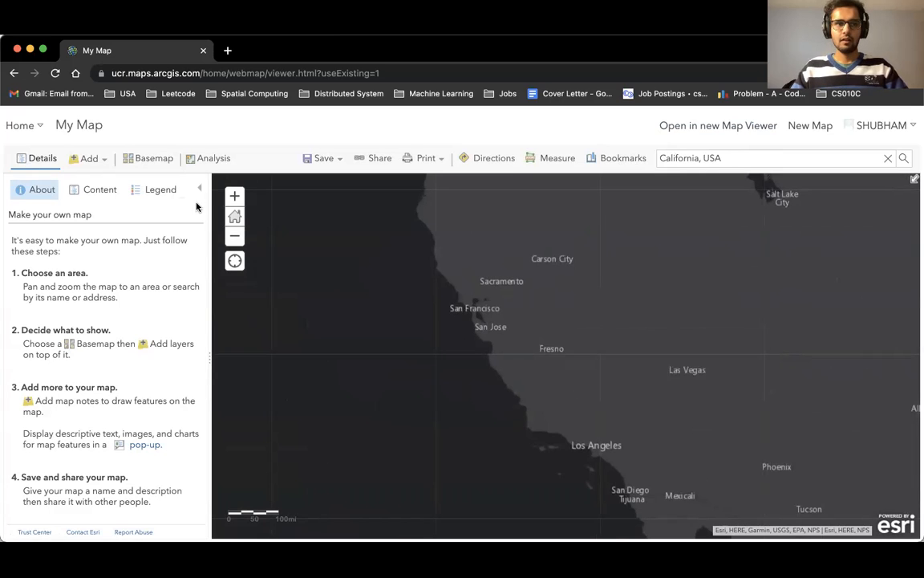
Open the layer search and switch its source to ArcGIS Online.
left_click(83, 159)
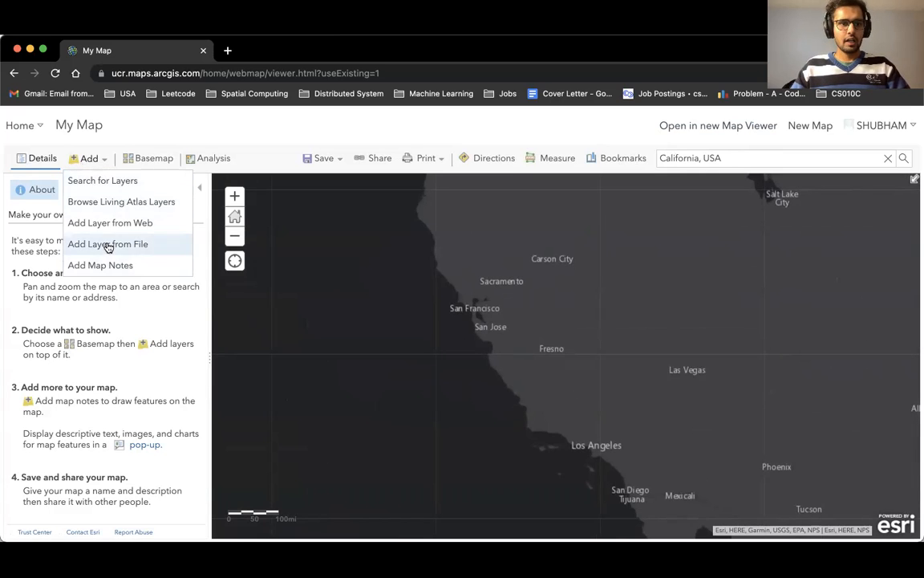
left_click(112, 182)
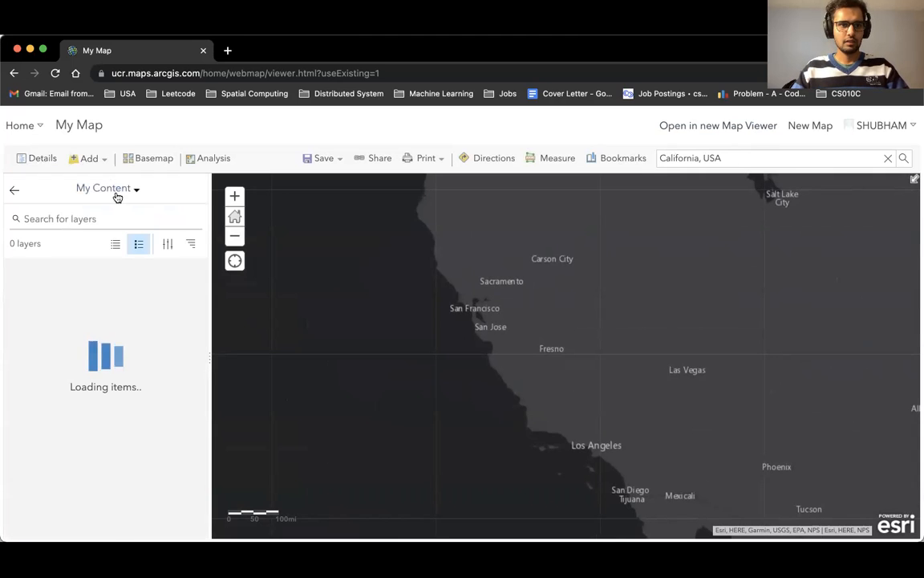
left_click(128, 190)
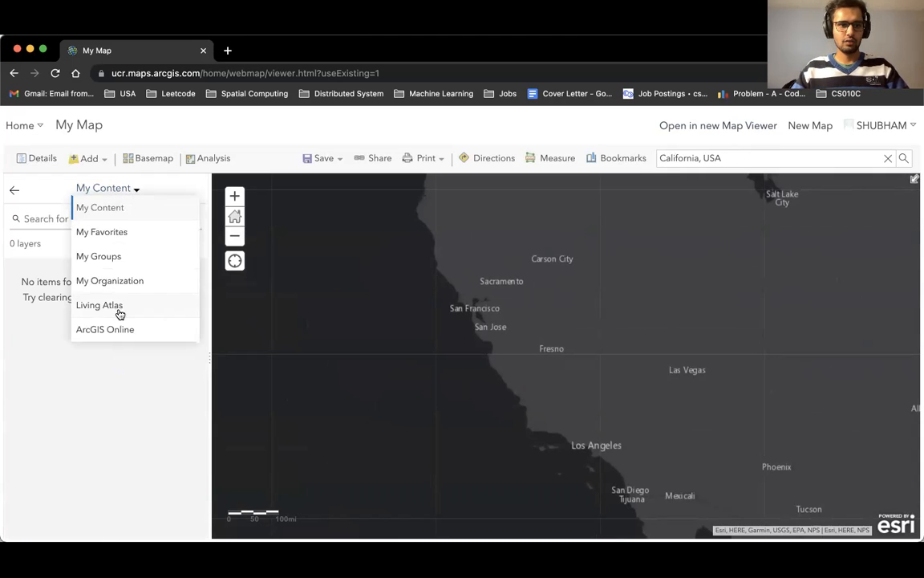
left_click(143, 334)
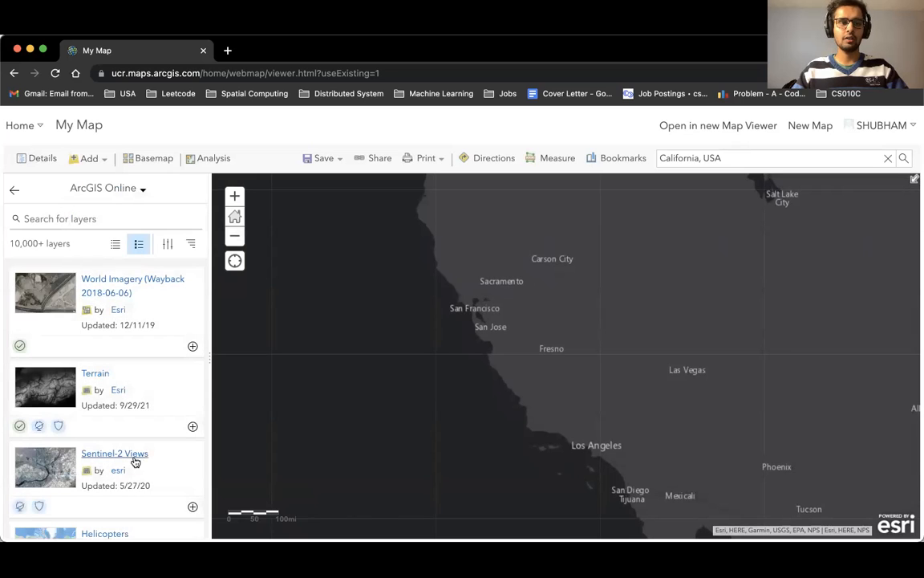
scroll(134, 461, "down", 15)
scroll(134, 461, "up", 20)
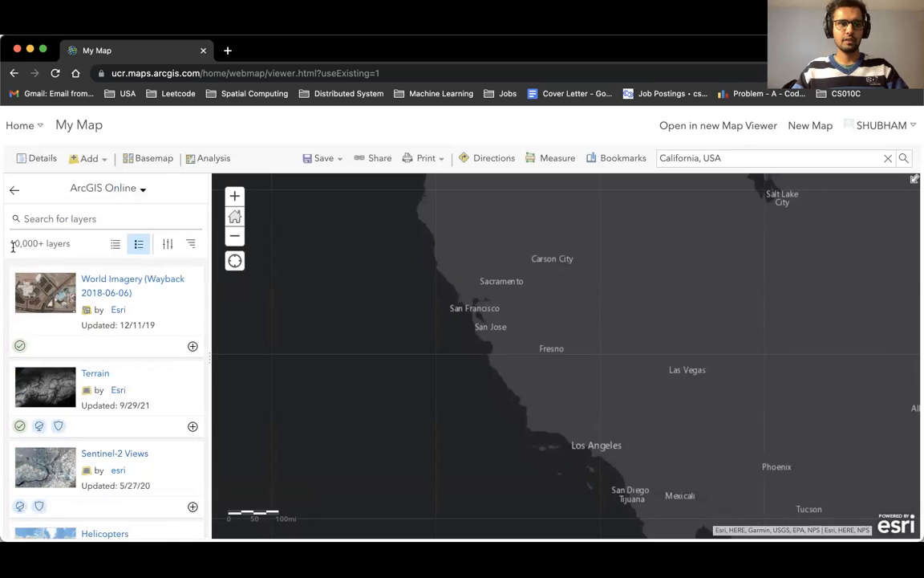
Search ArcGIS Online layers for covid and add the COVID-19 Cases US layer to the map.
left_click(94, 215)
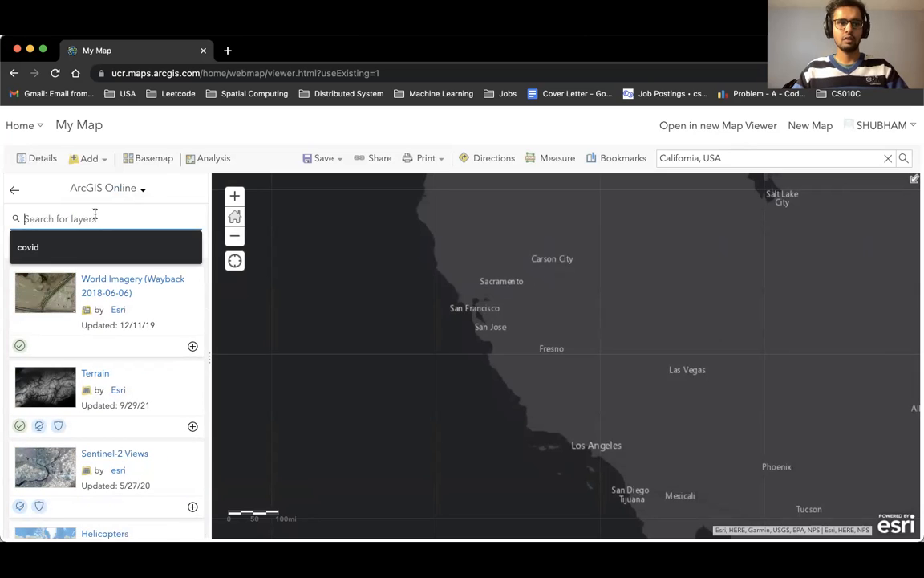
left_click(32, 247)
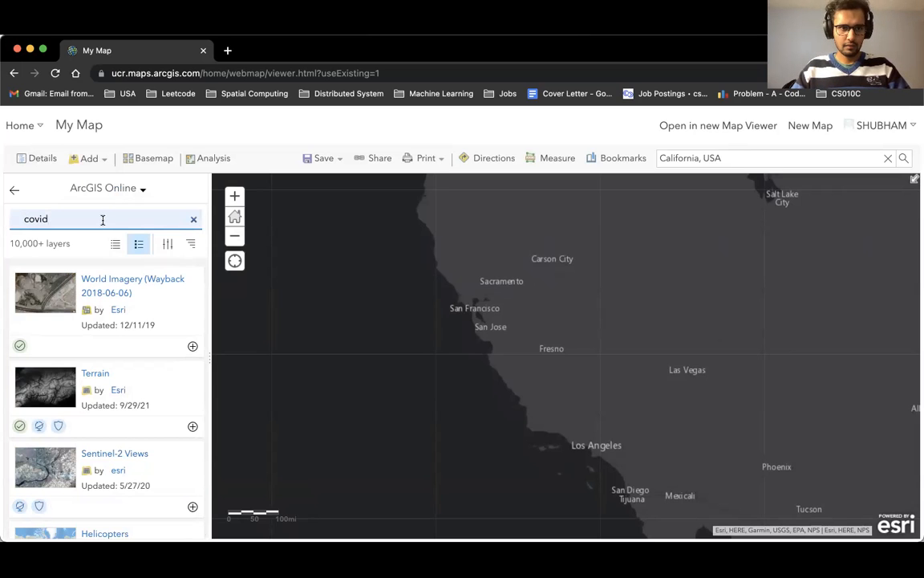
key("Return")
scroll(112, 386, "down", 1)
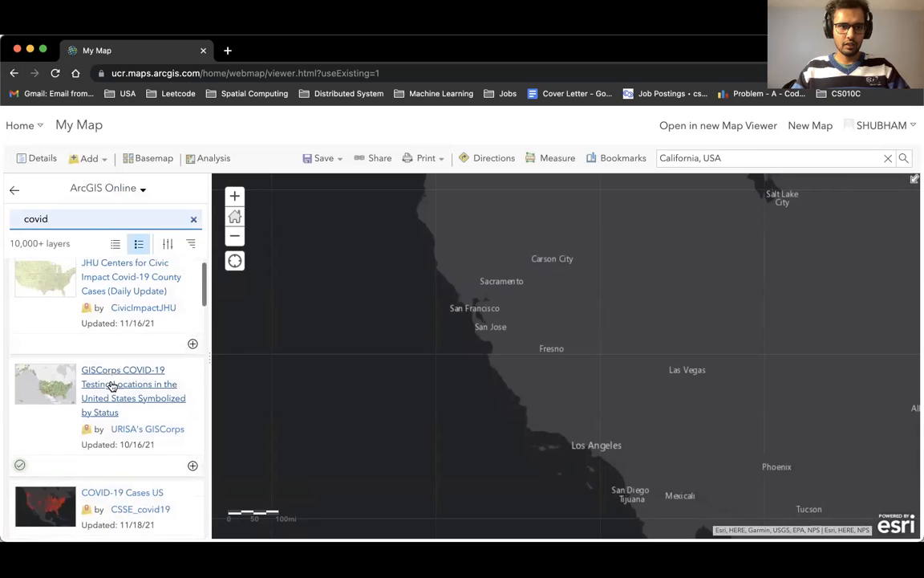
scroll(113, 386, "down", 3)
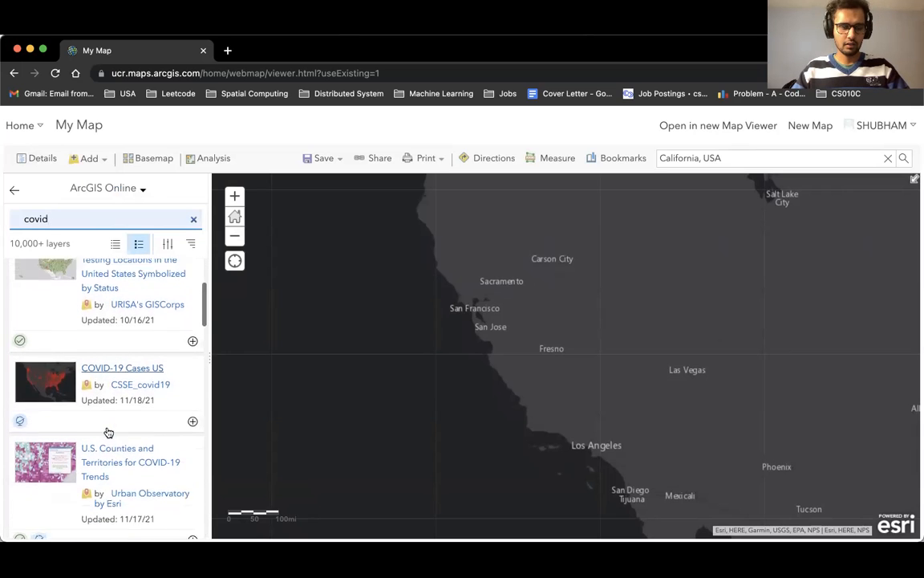
scroll(130, 371, "down", 1)
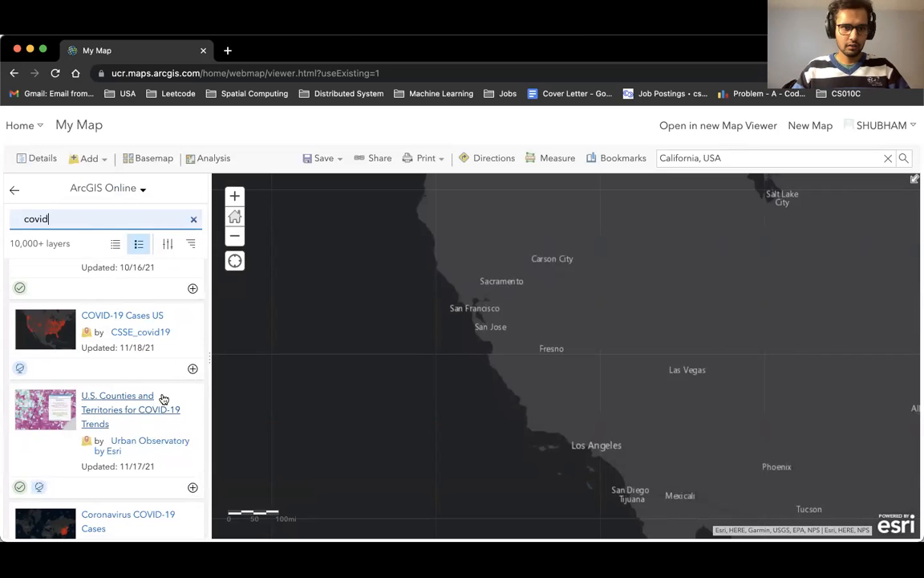
left_click(193, 369)
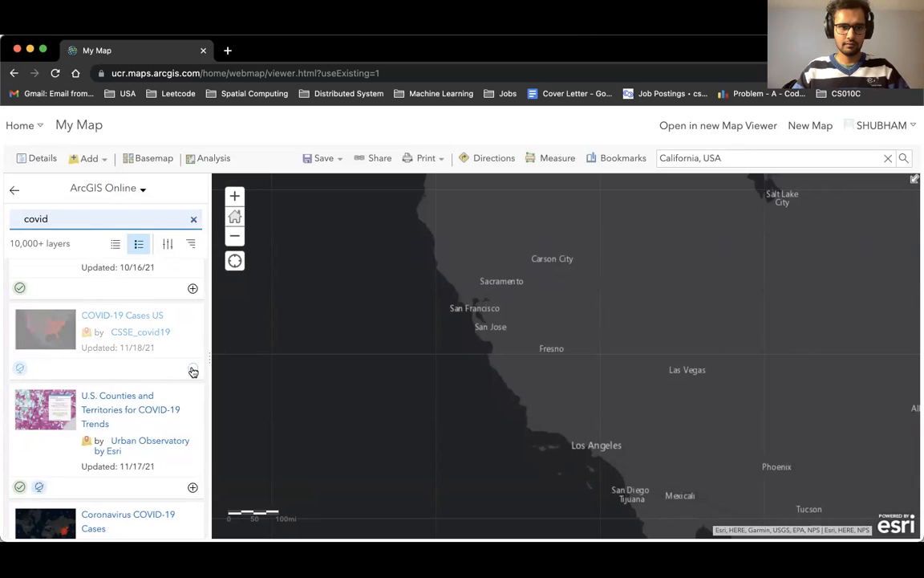
Inspect the case popup of a California county feature on the map.
left_click_drag(670, 380, 627, 422)
left_click(517, 374)
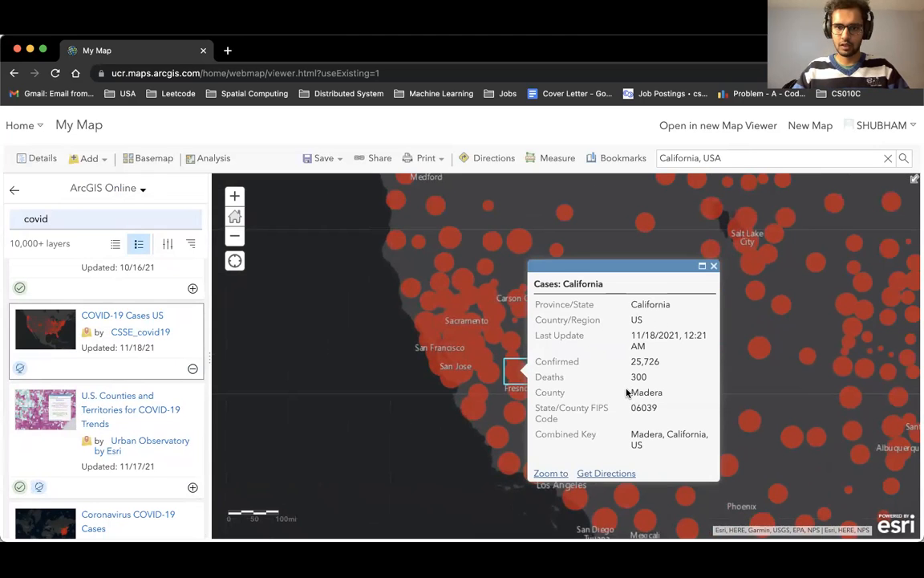
left_click_drag(632, 392, 662, 366)
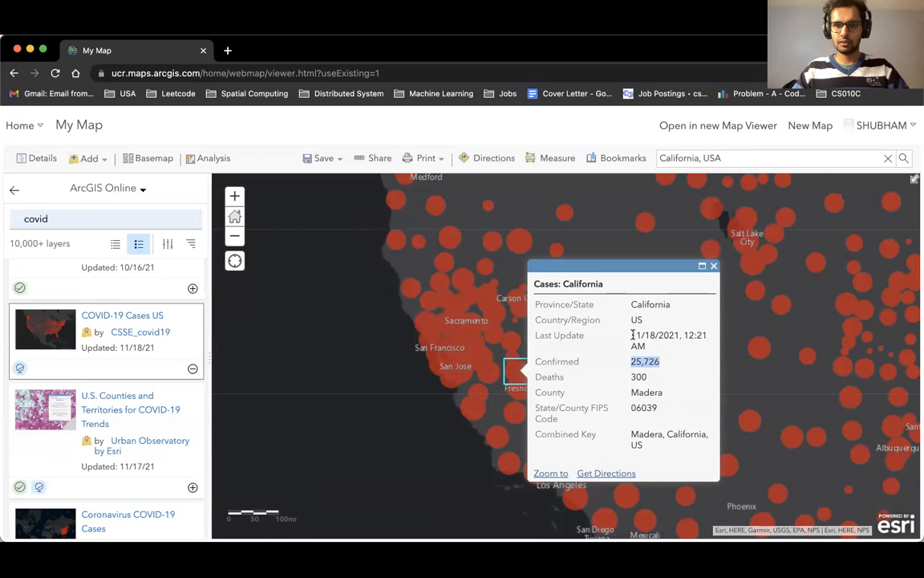
left_click(652, 345)
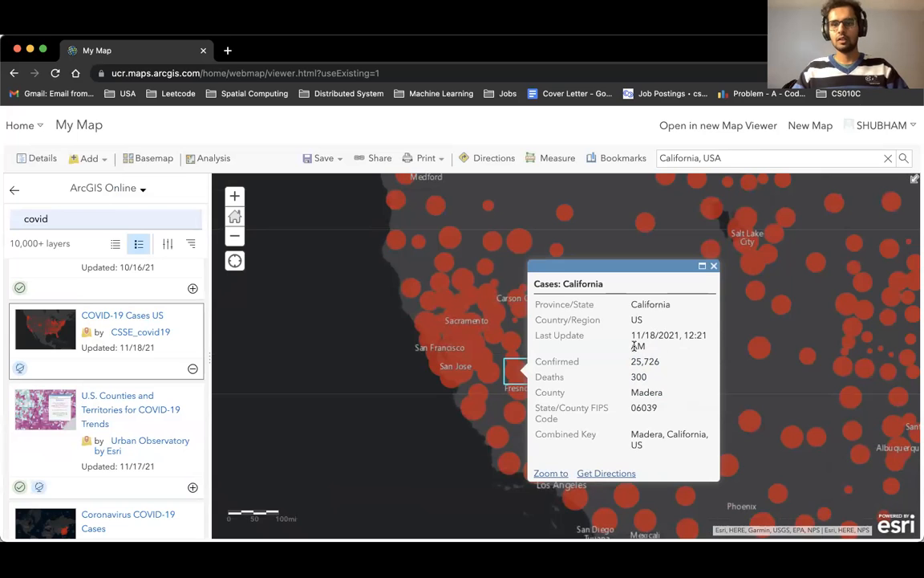
left_click(410, 388)
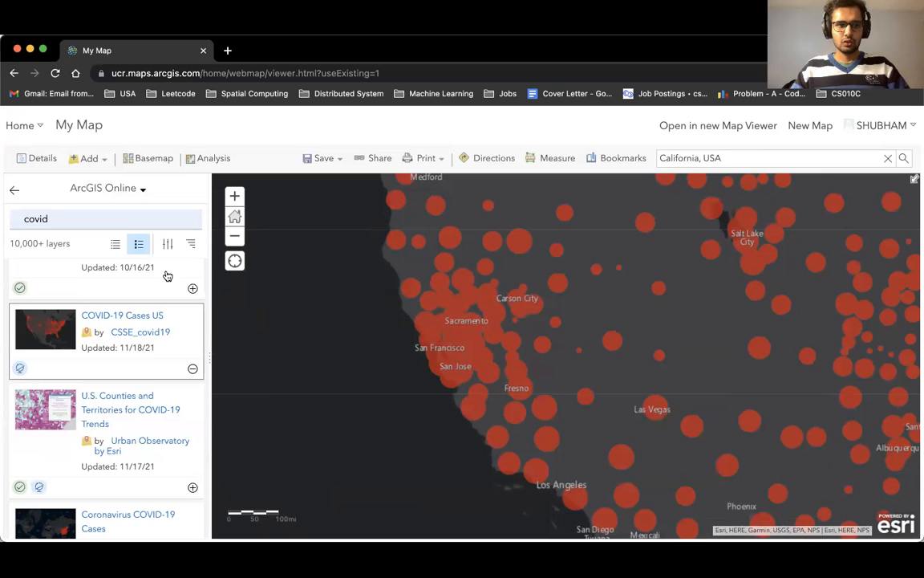
Open and enlarge the attribute table of the COVID-19 Cases US layer.
left_click(15, 193)
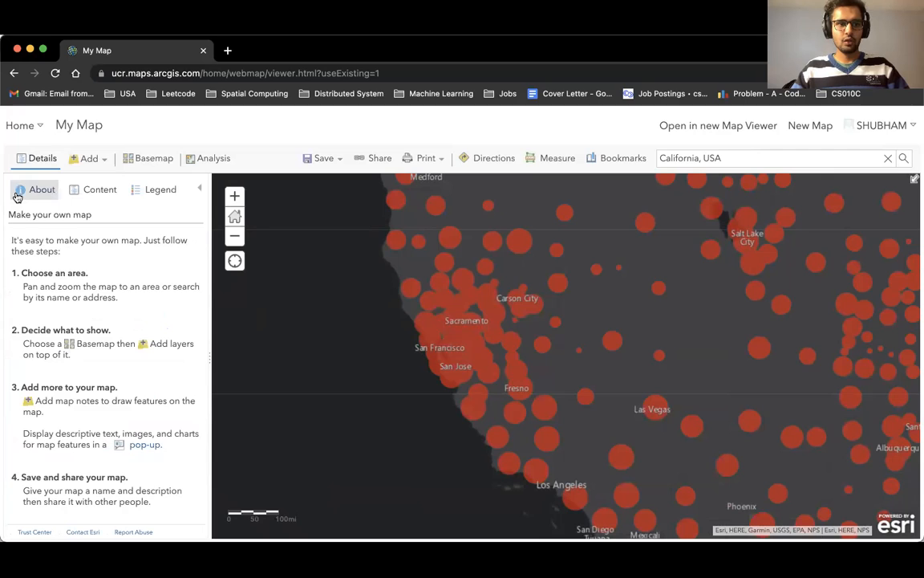
left_click(92, 190)
mouse_move(72, 242)
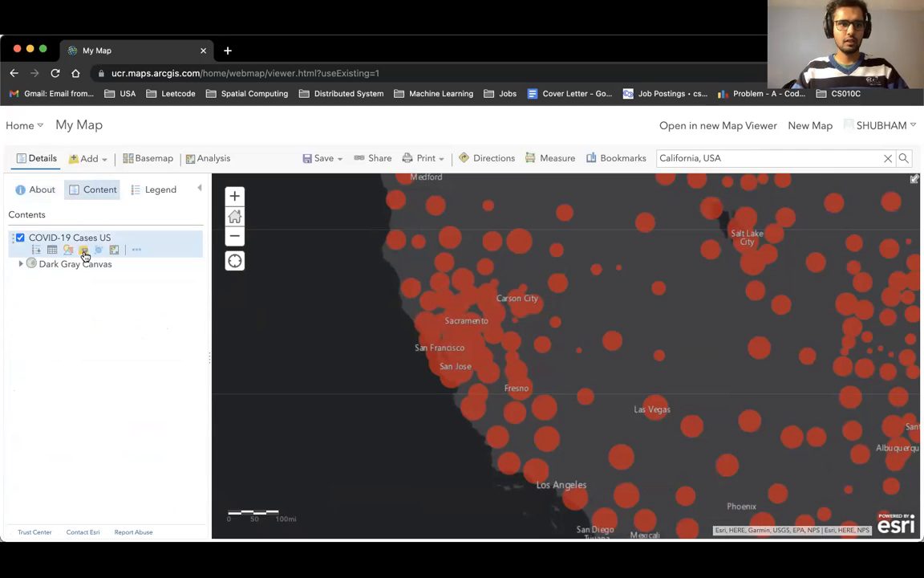
left_click(53, 252)
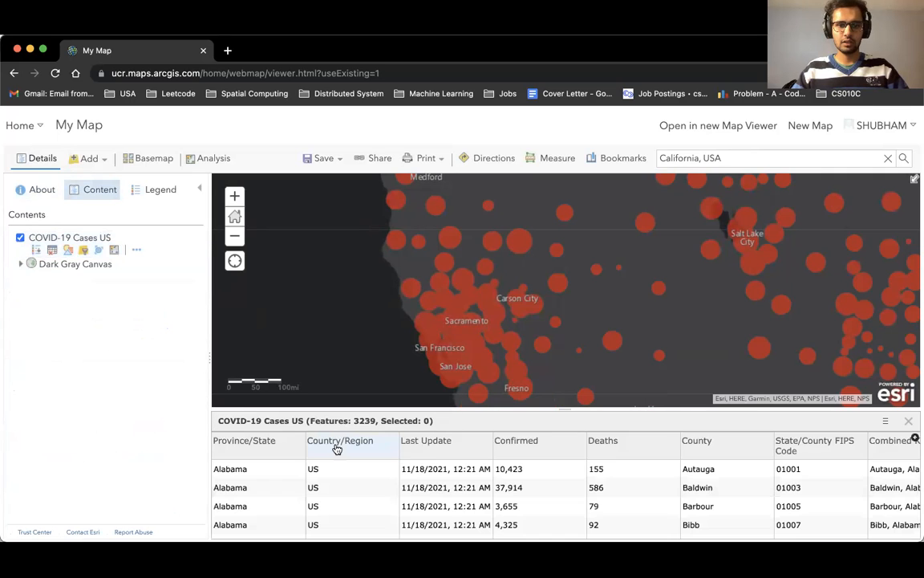
left_click_drag(470, 417, 440, 309)
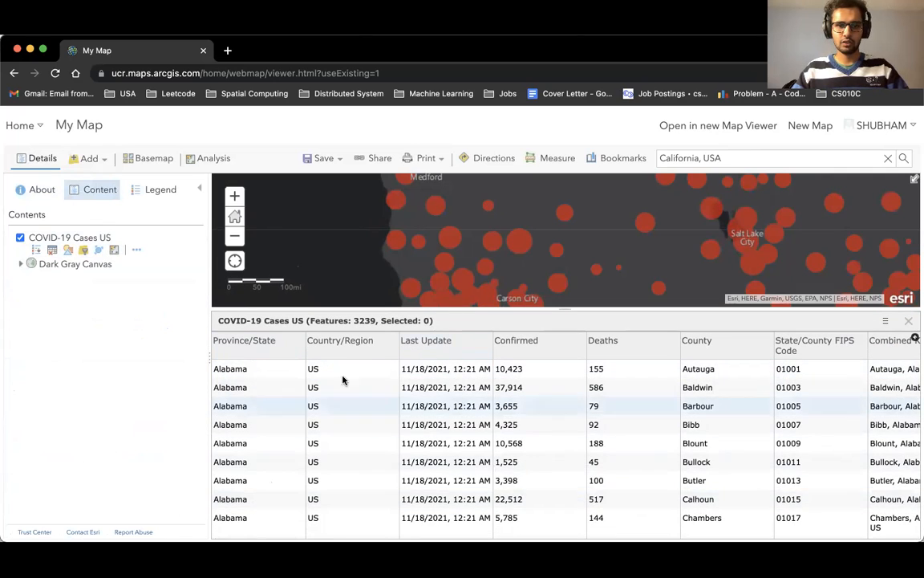
scroll(604, 394, "right", 2)
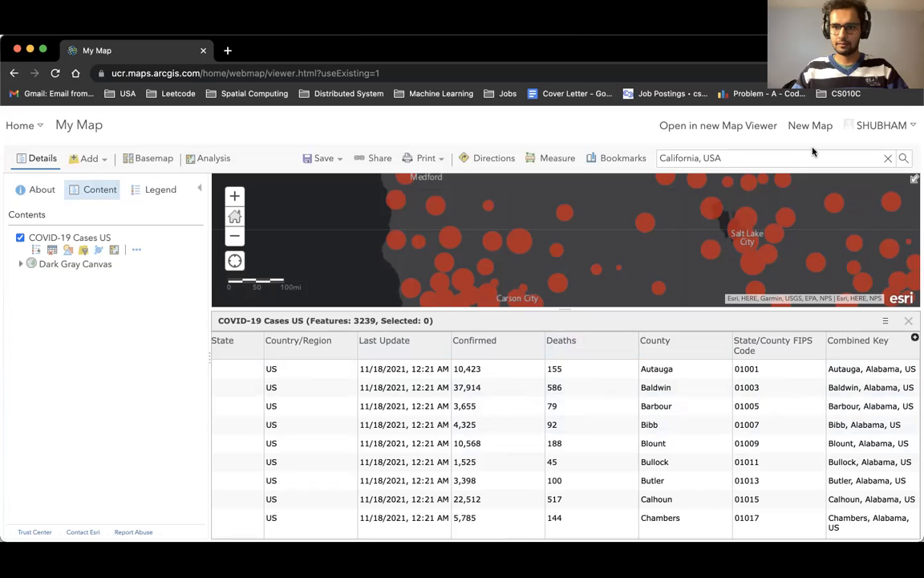
Try filtering the COVID-19 Cases US layer to State/County FIPS Code is California.
left_click(81, 250)
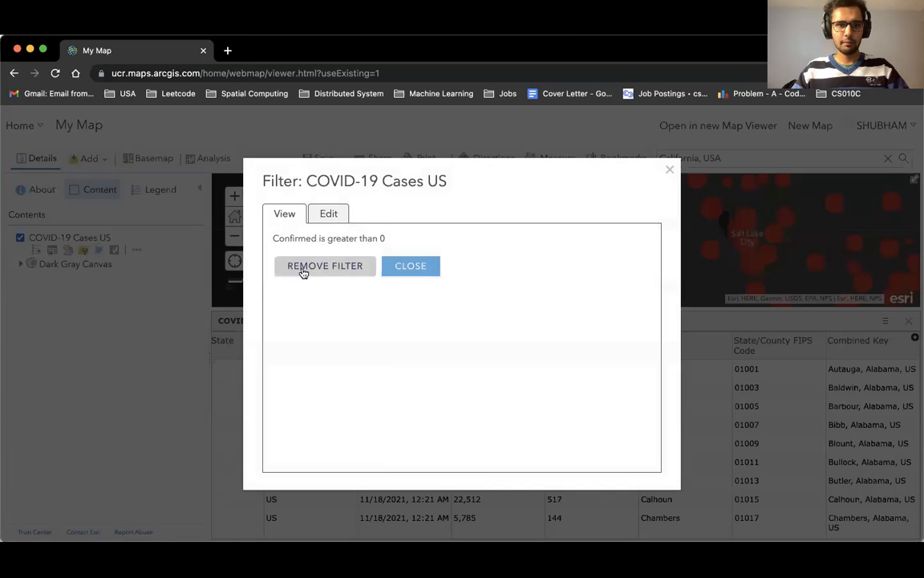
left_click(413, 268)
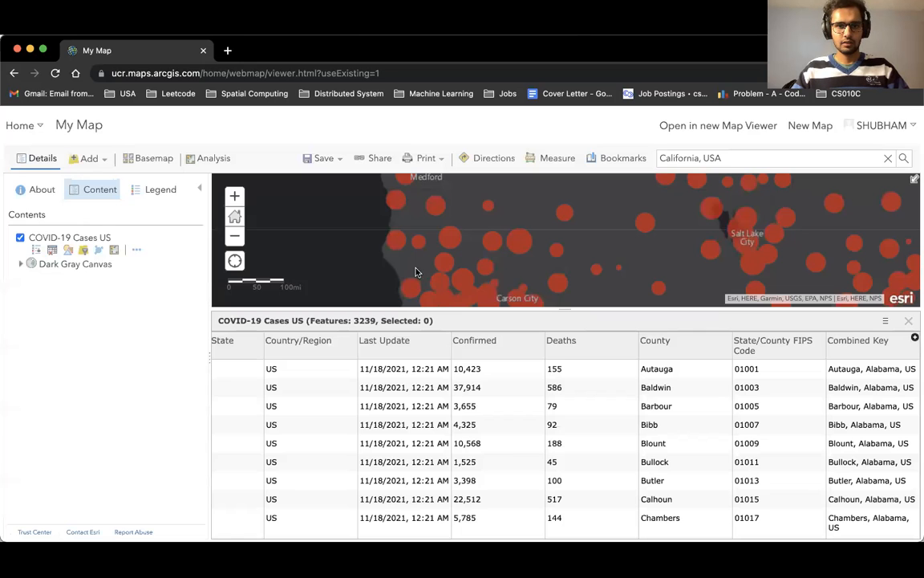
left_click(83, 251)
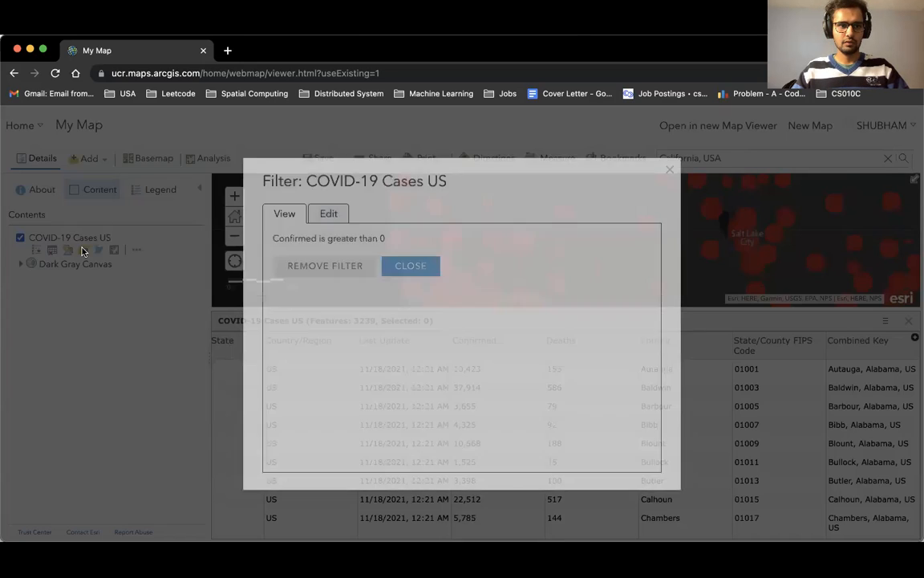
left_click(333, 218)
left_click(361, 289)
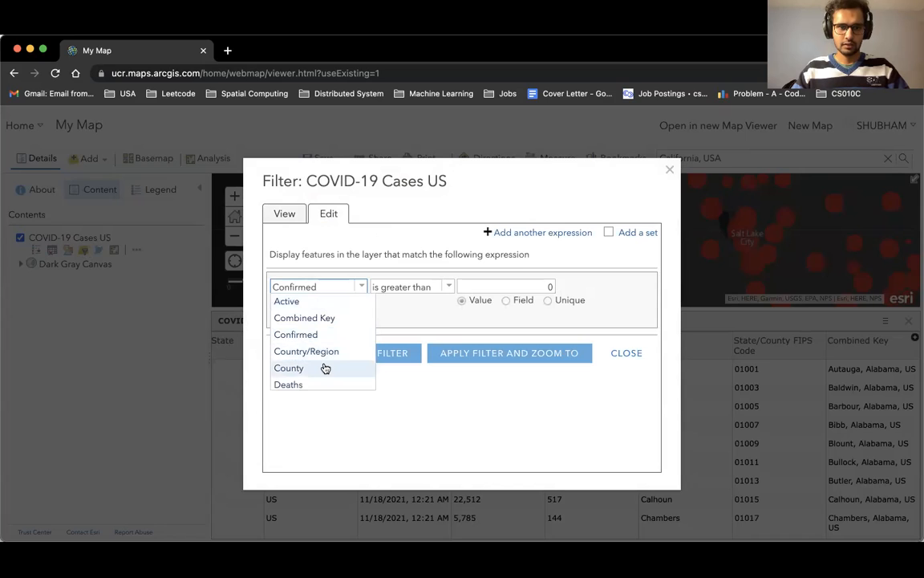
scroll(325, 369, "down", 2)
scroll(325, 370, "down", 10)
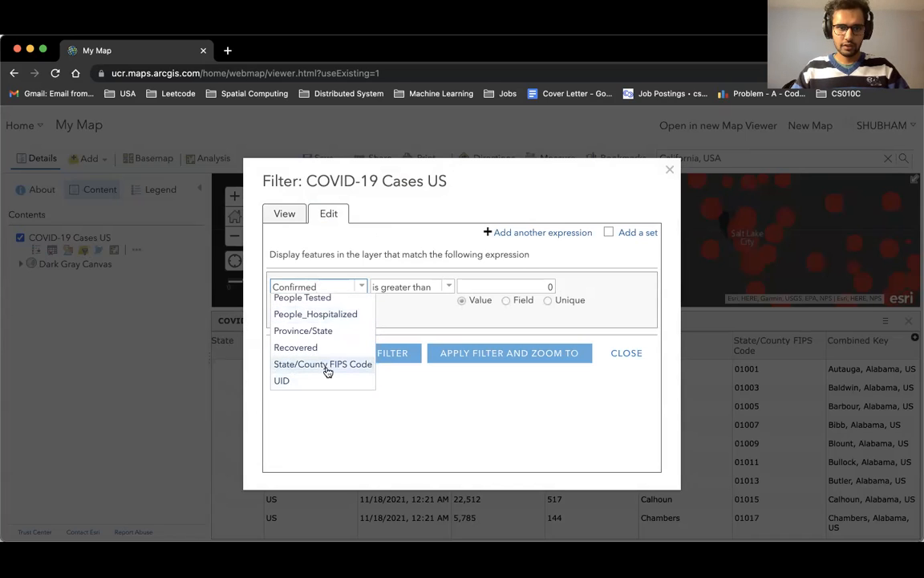
left_click(326, 367)
left_click(506, 287)
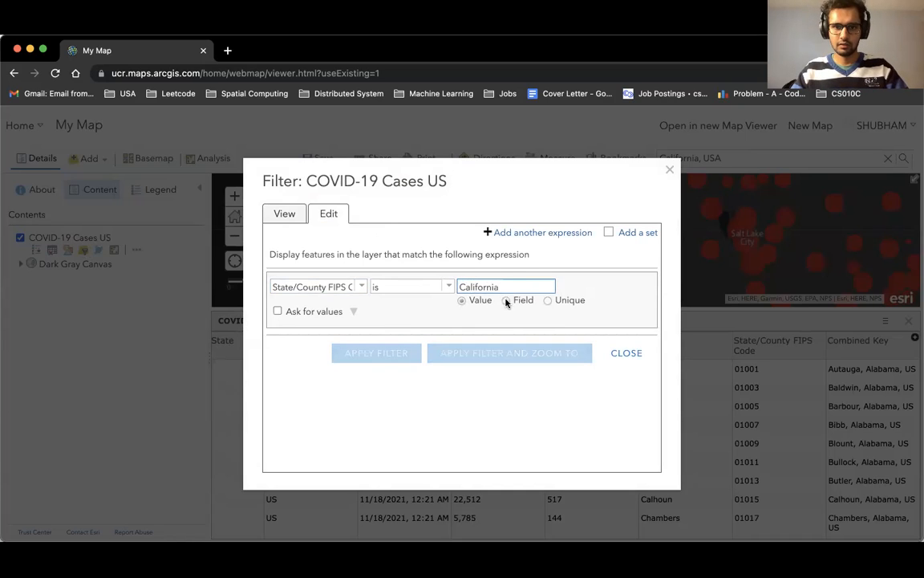
key("Tab")
left_click(392, 353)
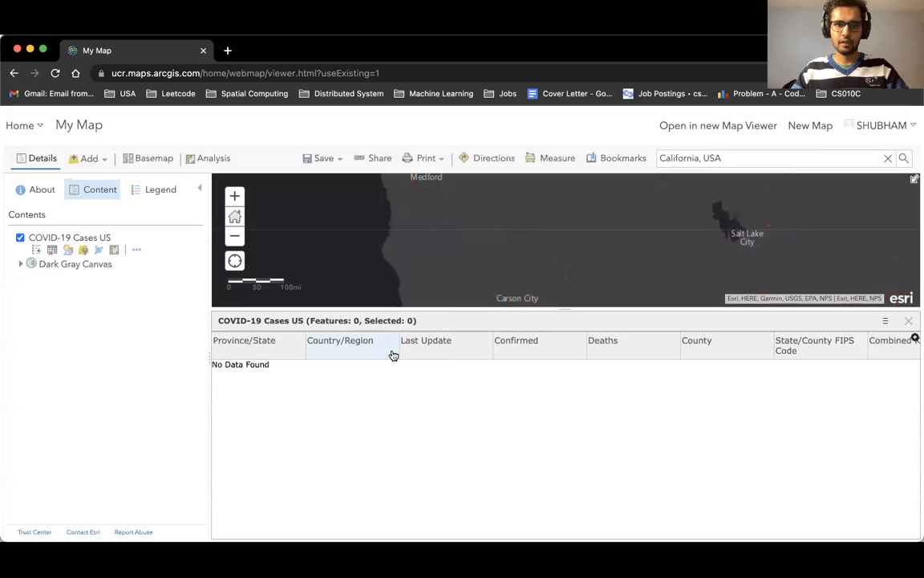
Close the attribute table of the cases layer.
left_click(908, 320)
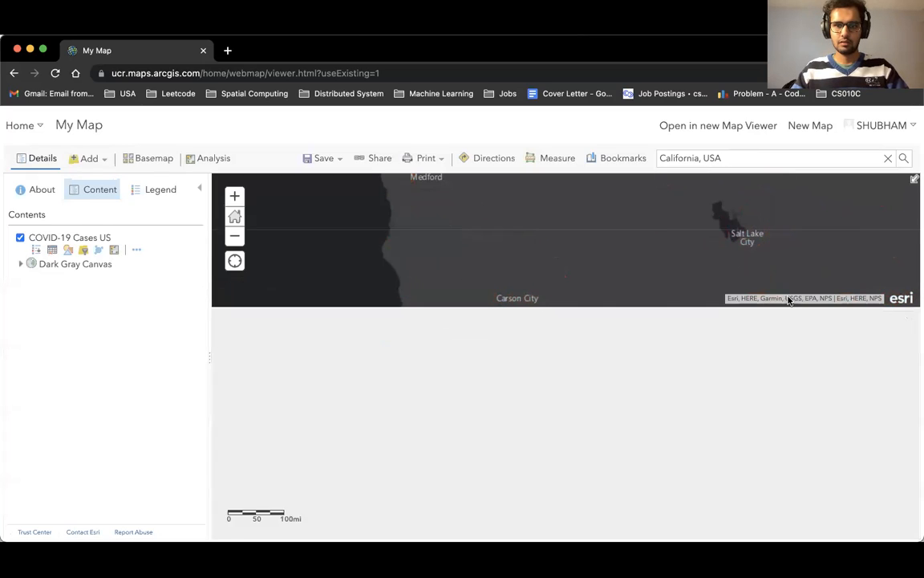
left_click_drag(515, 283, 568, 377)
scroll(567, 377, "down", 5)
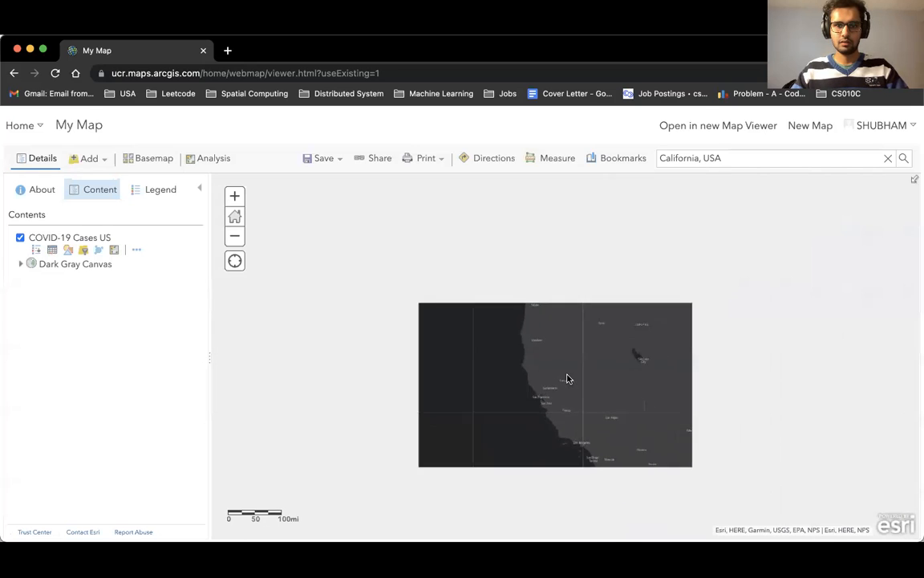
scroll(579, 362, "up", 5)
left_click_drag(495, 354, 751, 202)
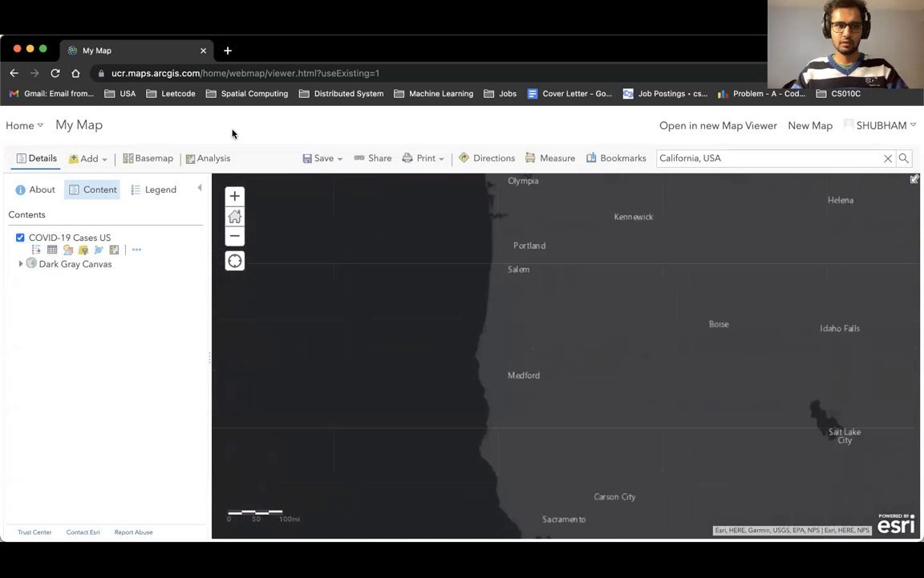
Change the cases layer filter to Province/State is California and apply it.
left_click(84, 250)
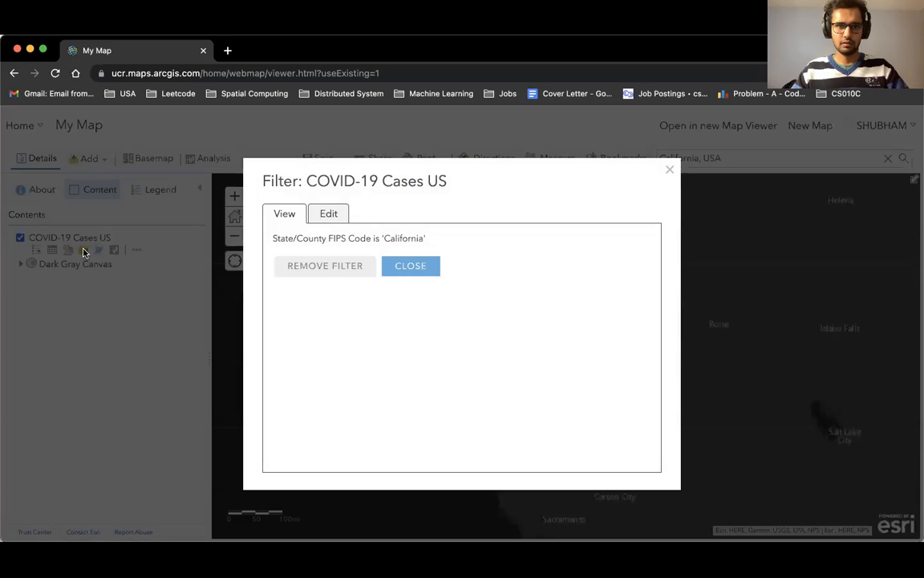
left_click(328, 215)
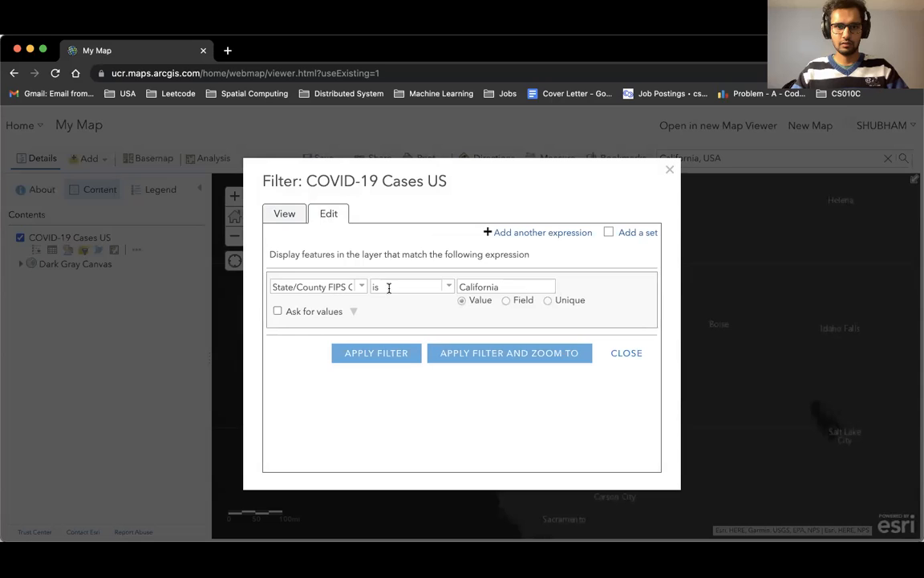
left_click(358, 287)
scroll(337, 356, "down", 1)
scroll(337, 355, "down", 8)
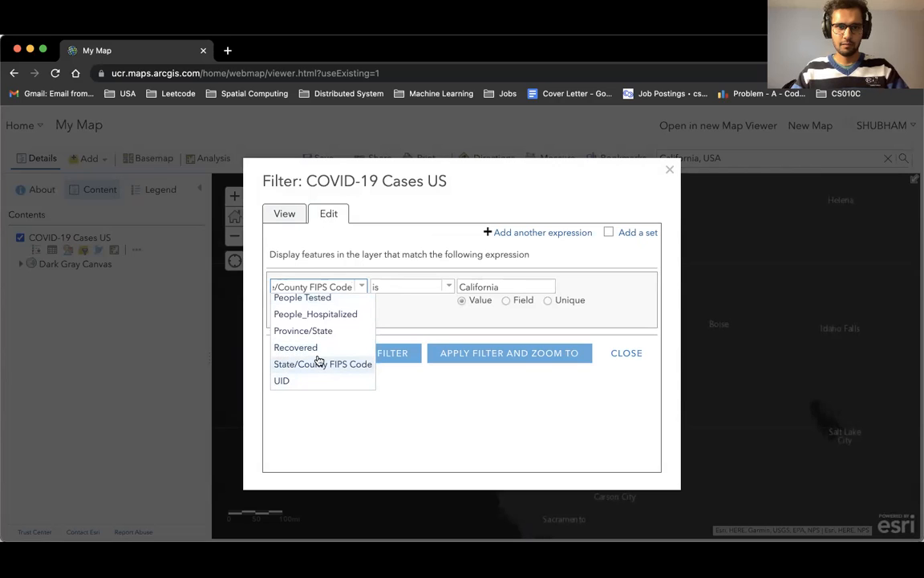
scroll(319, 335, "up", 1)
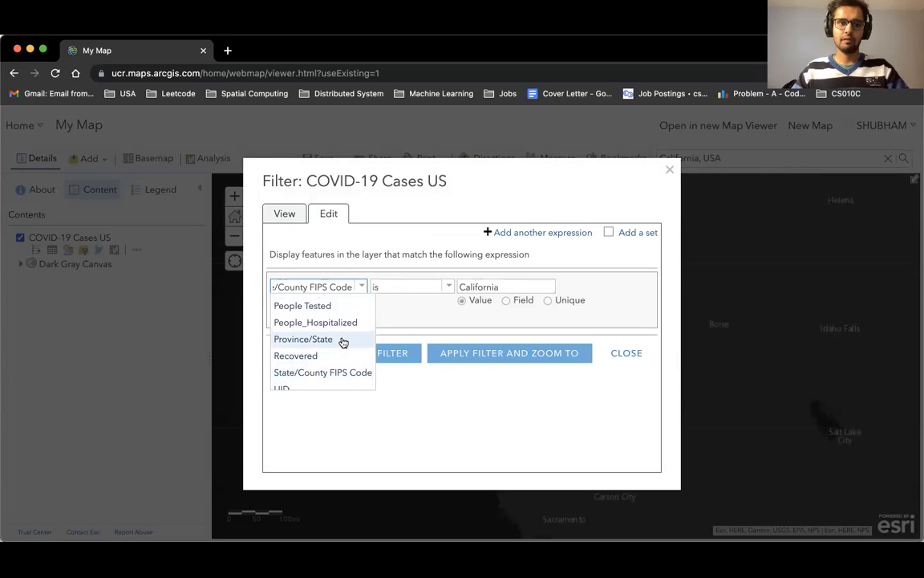
left_click(341, 342)
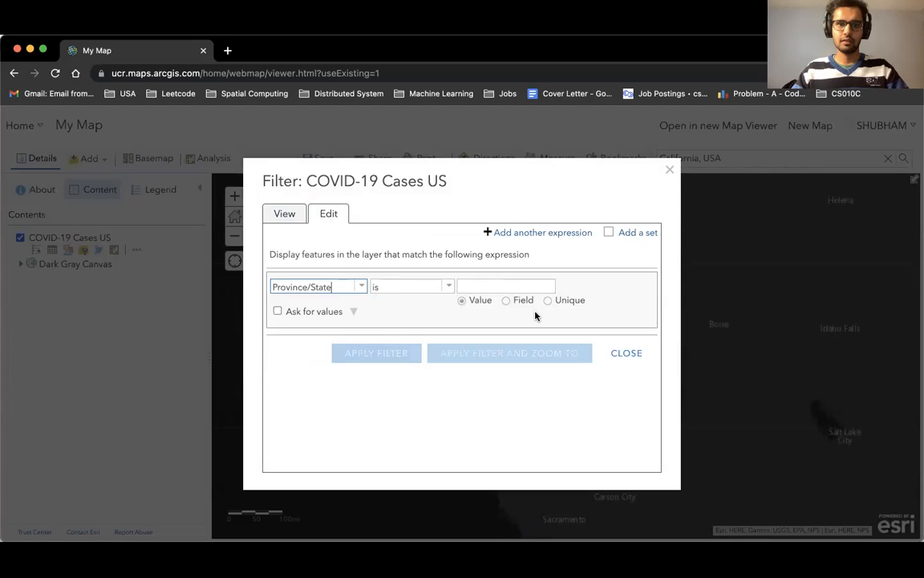
left_click(515, 287)
type("Californi")
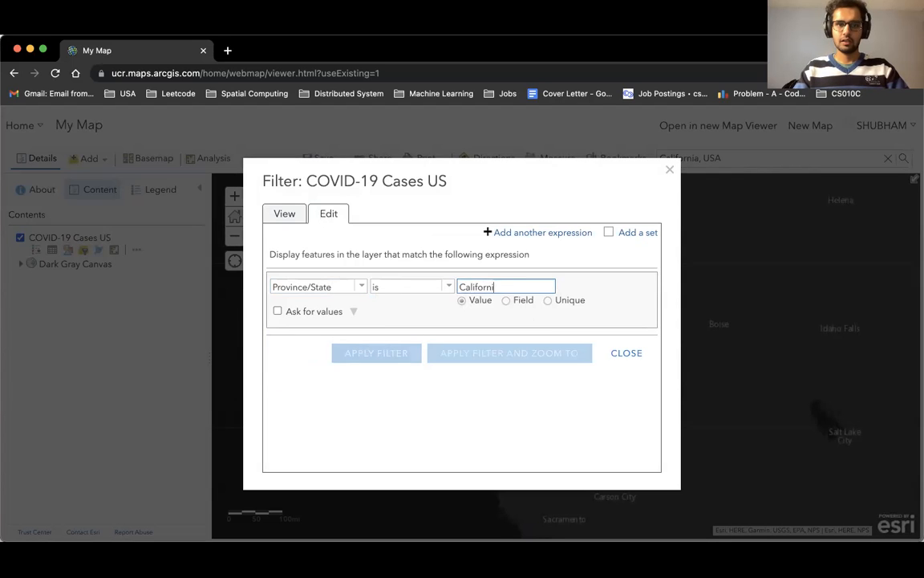
type("a")
key("Tab")
left_click(369, 360)
Go to the California bookmark.
left_click_drag(584, 344, 578, 221)
left_click_drag(557, 332, 520, 250)
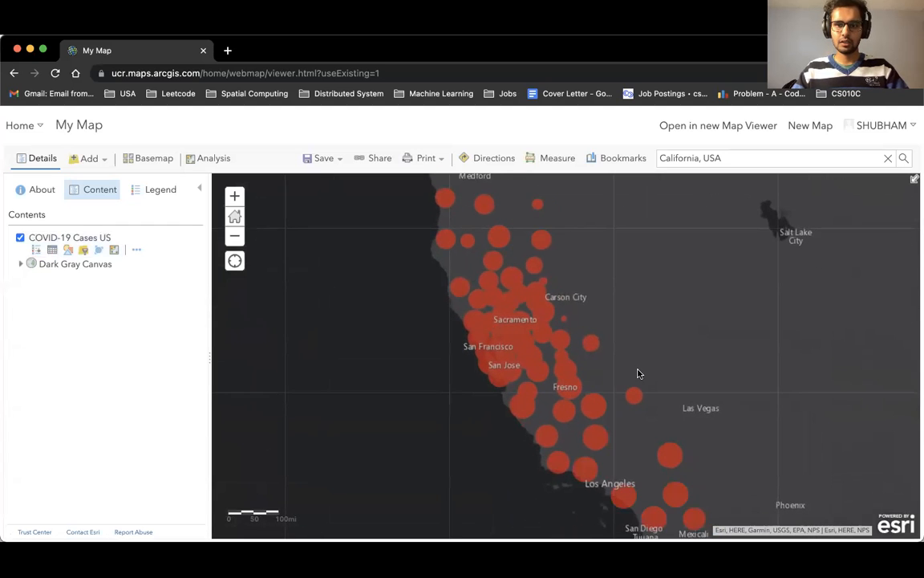
left_click_drag(639, 373, 625, 338)
left_click_drag(712, 310, 634, 336)
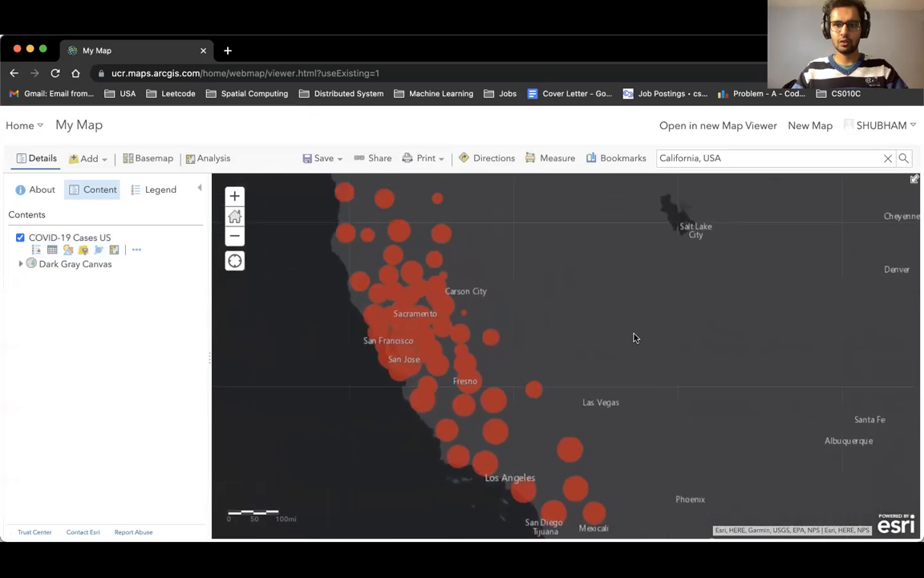
scroll(536, 275, "down", 3)
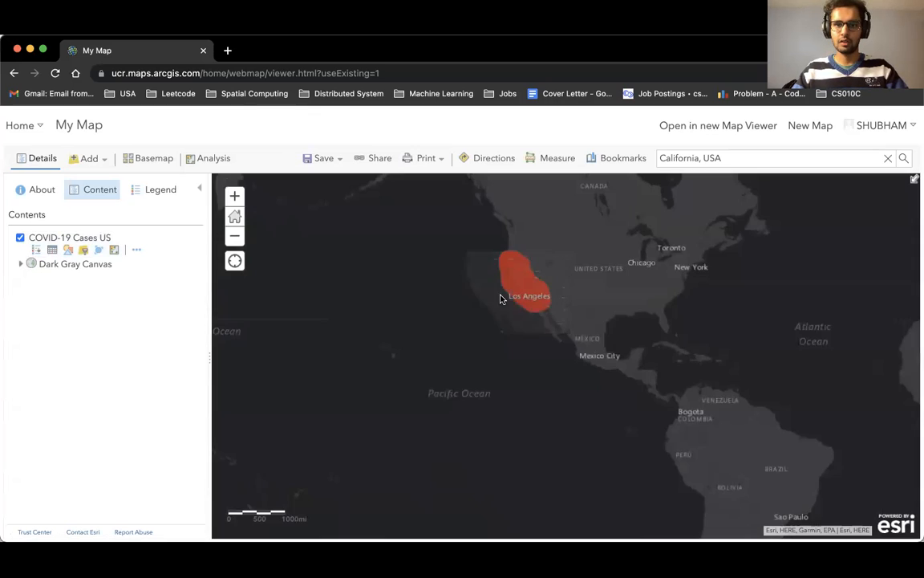
left_click(621, 162)
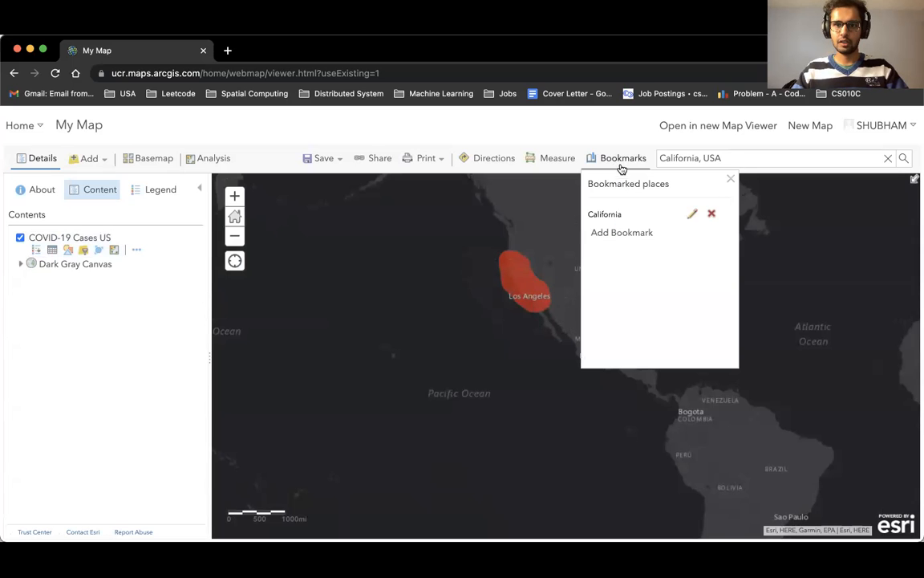
left_click(620, 214)
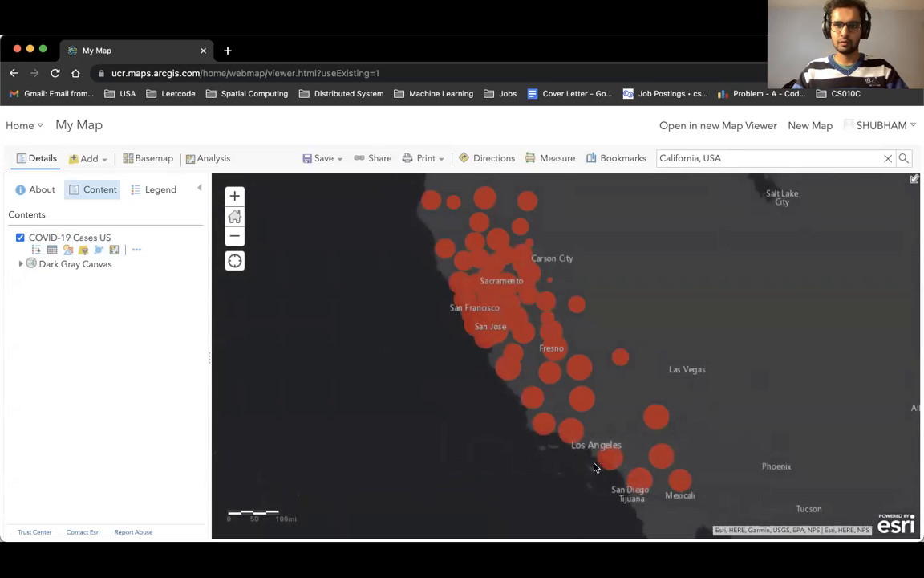
Search ArcGIS Online layers for california covid testing site.
left_click(89, 159)
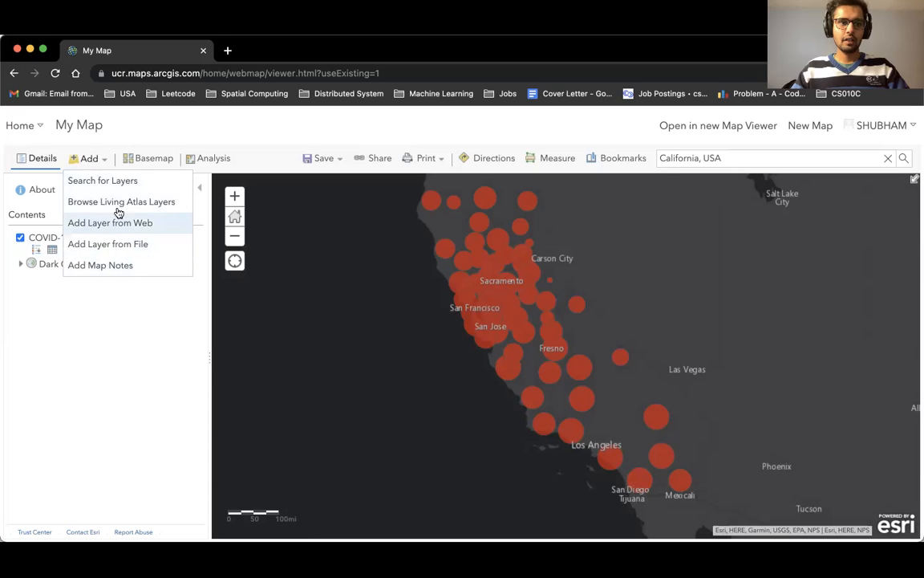
left_click(129, 183)
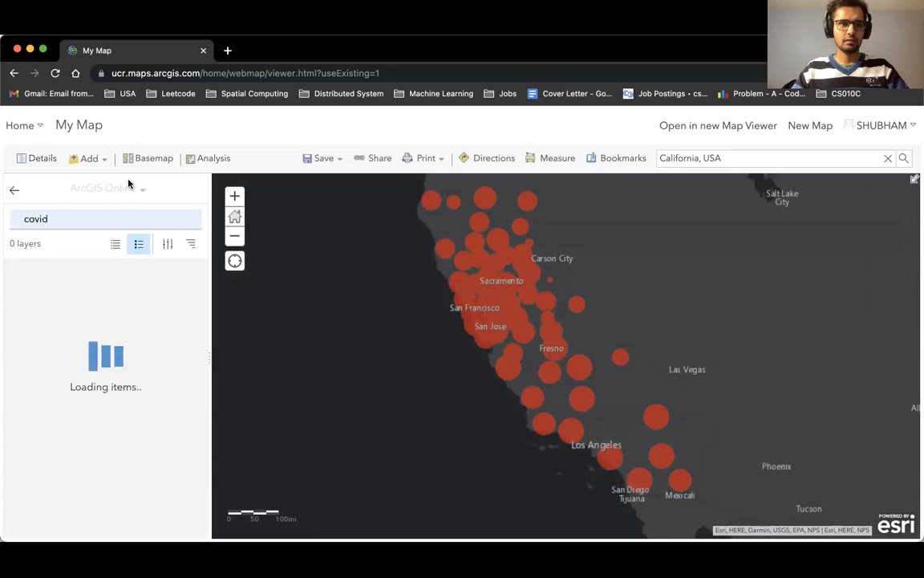
double_click(88, 217)
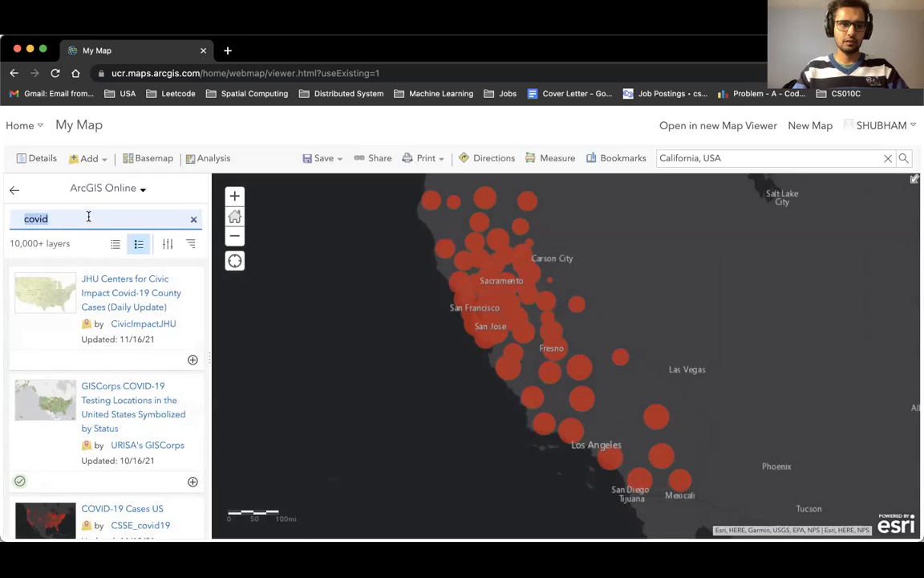
type("california")
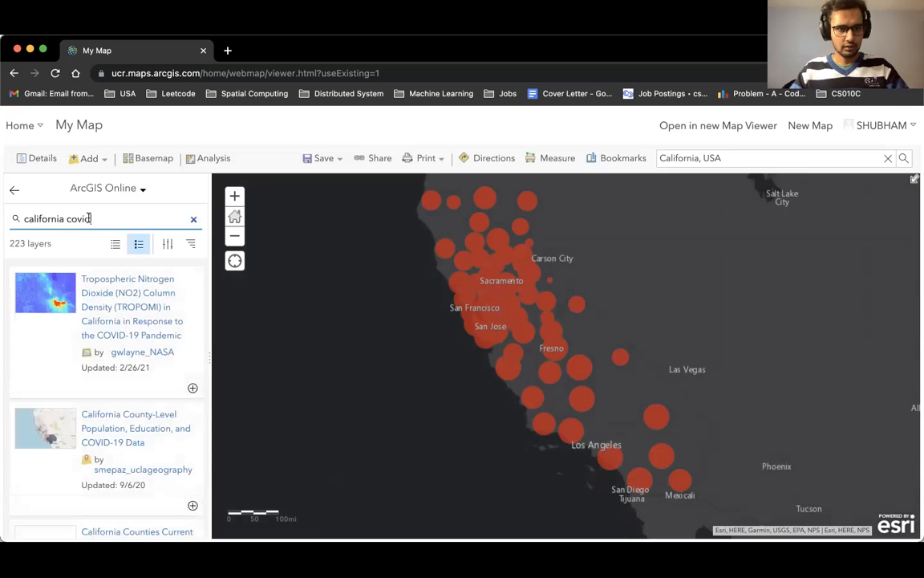
scroll(125, 347, "down", 2)
scroll(125, 346, "down", 5)
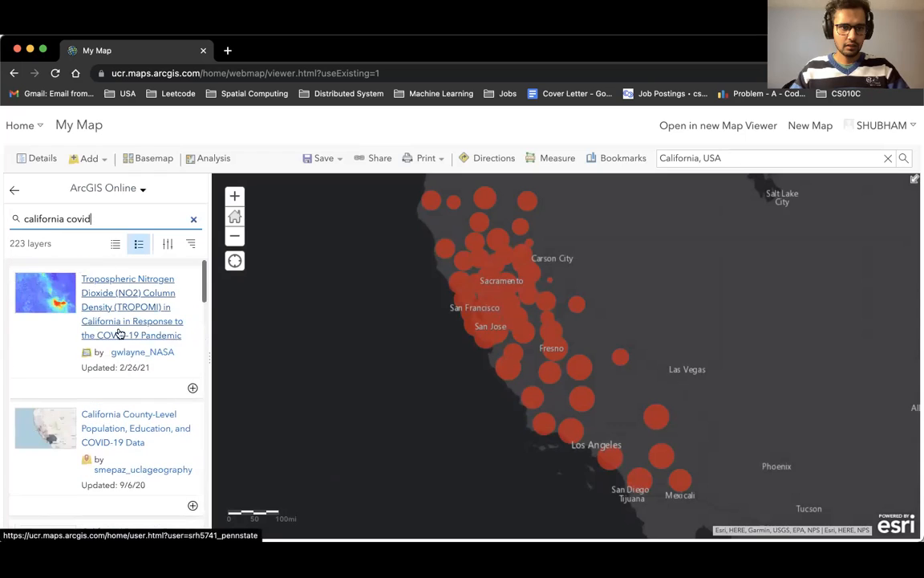
type("testing site")
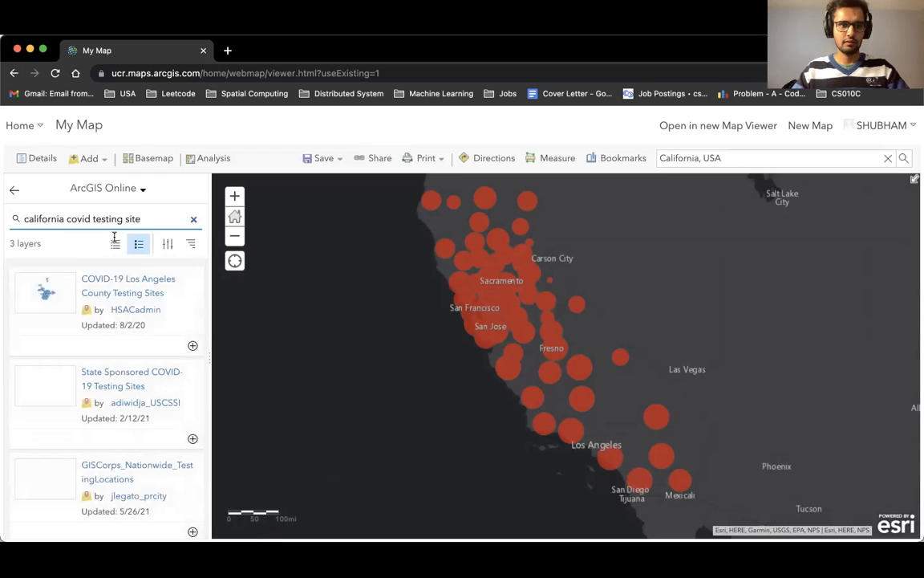
Open the details of the State Sponsored COVID-19 Testing Sites result.
left_click_drag(163, 327, 166, 302)
left_click(164, 445)
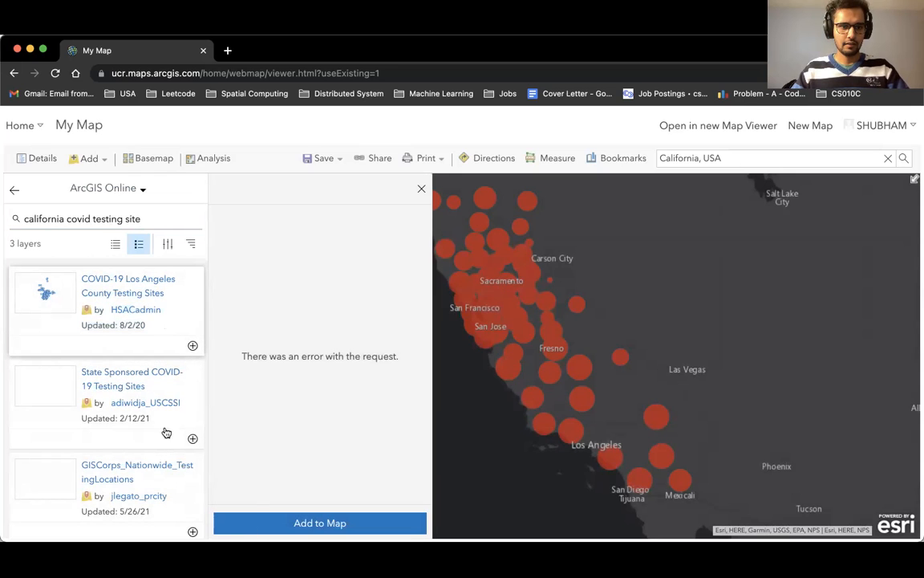
left_click_drag(163, 445, 170, 417)
left_click(165, 495)
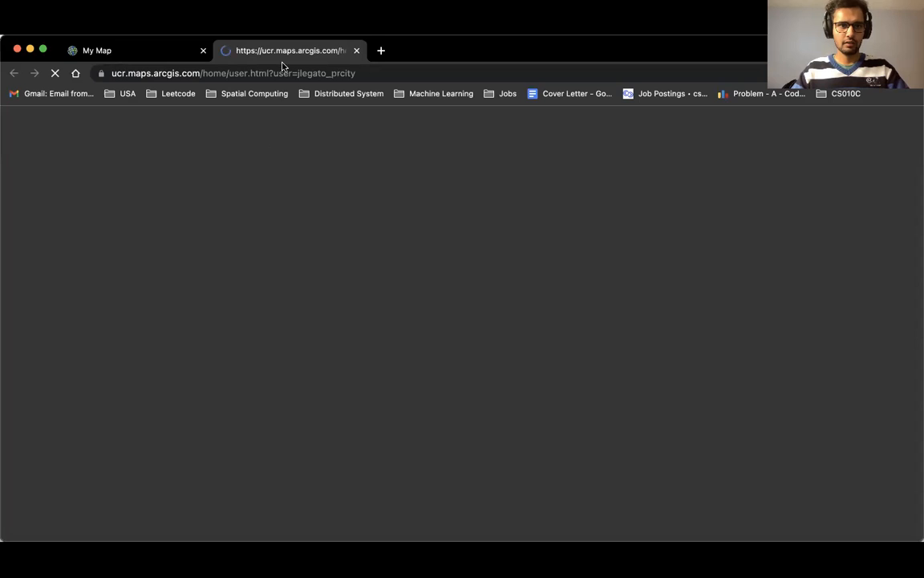
left_click(356, 51)
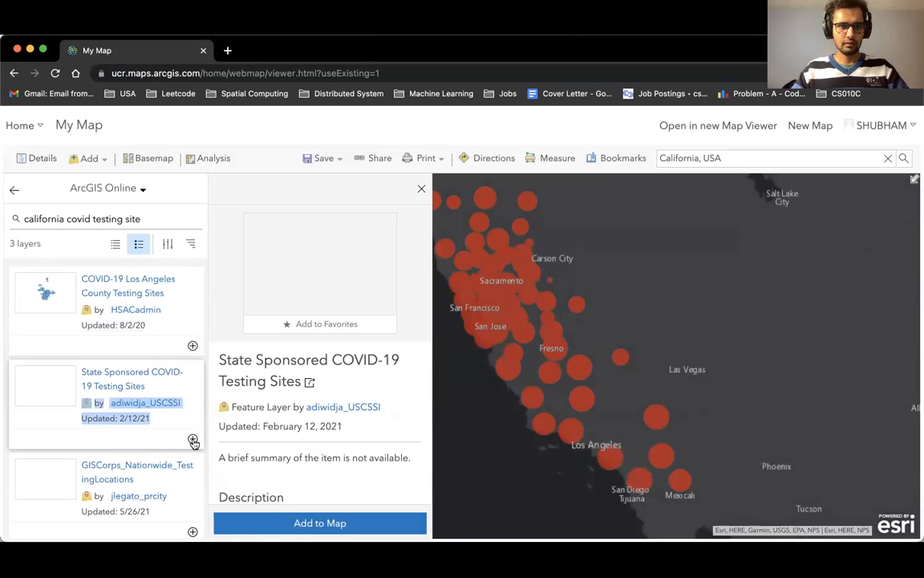
Add the GISCorps_Nationwide_TestingLocations layer to the map and close the details panel.
left_click(192, 533)
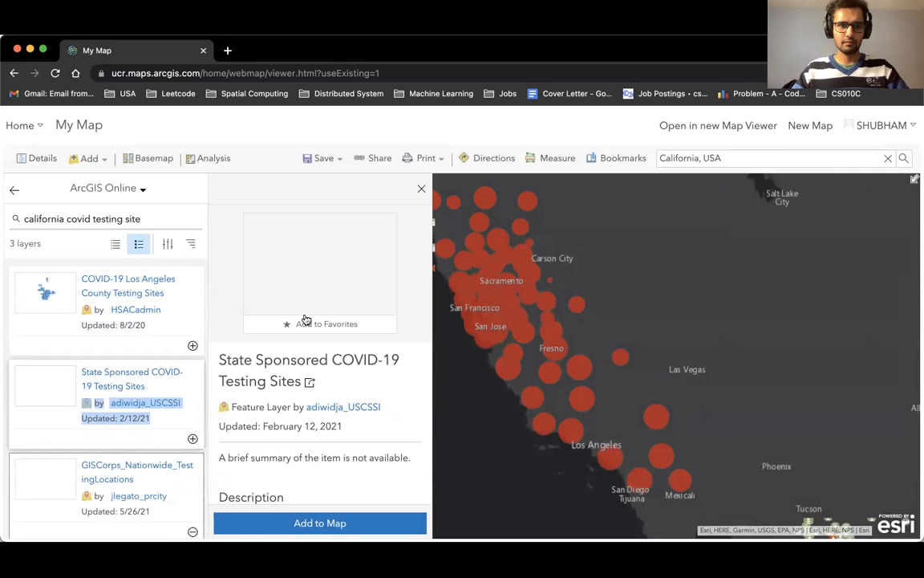
left_click(421, 188)
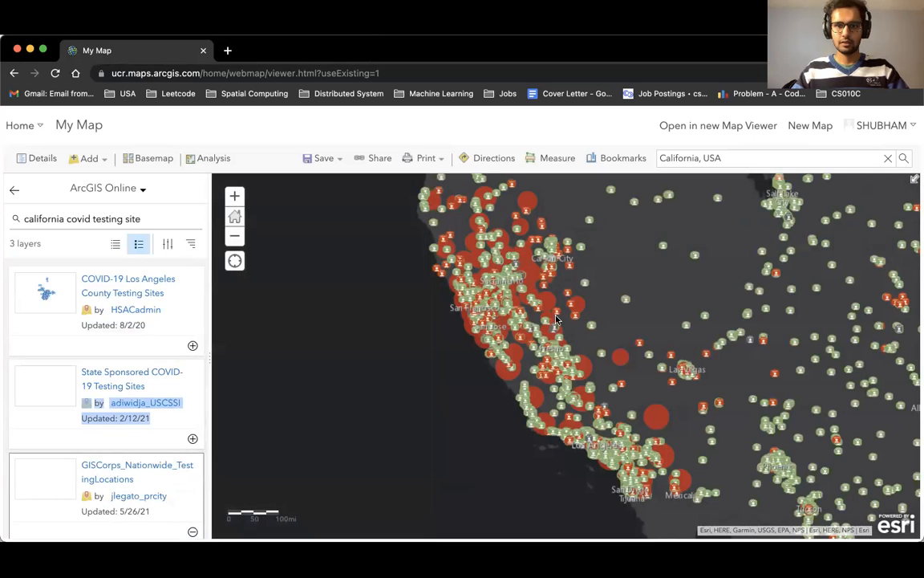
left_click_drag(616, 353, 597, 330)
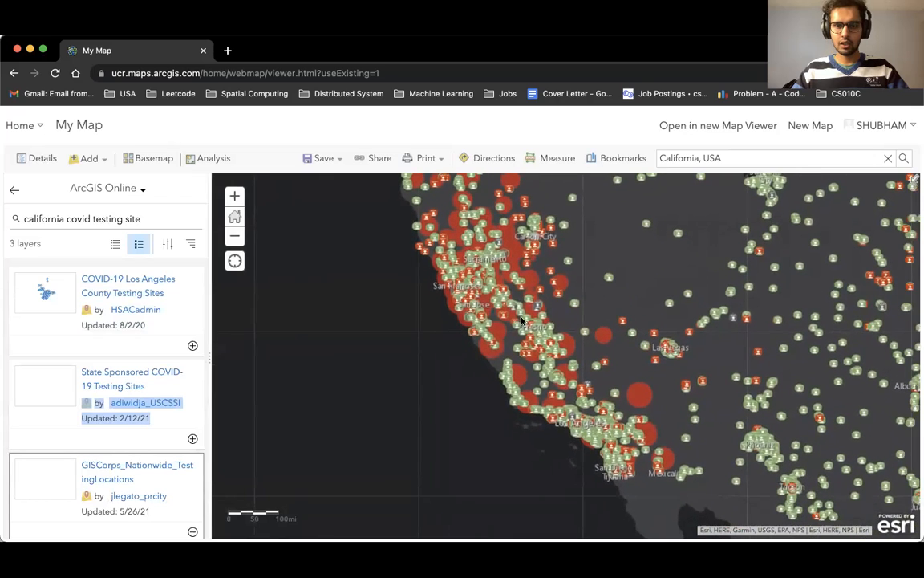
scroll(527, 324, "up", 5)
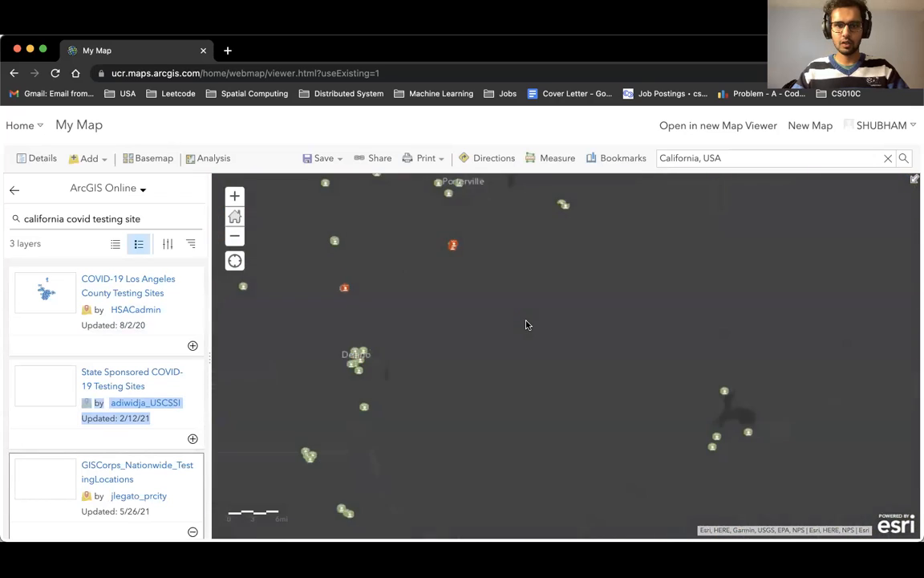
scroll(526, 324, "down", 5)
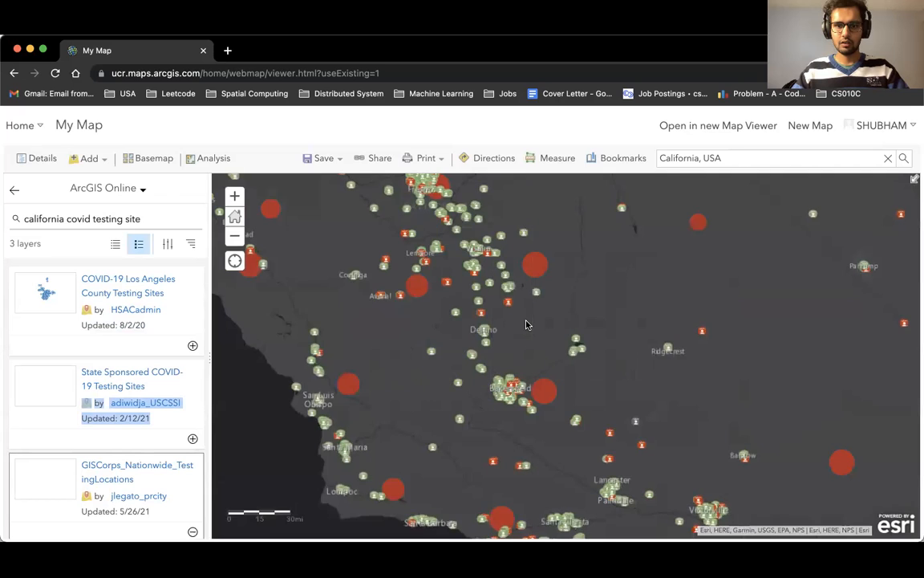
Return to the layer contents and browse the columns of the testing locations layer's attribute table.
left_click_drag(400, 336, 519, 336)
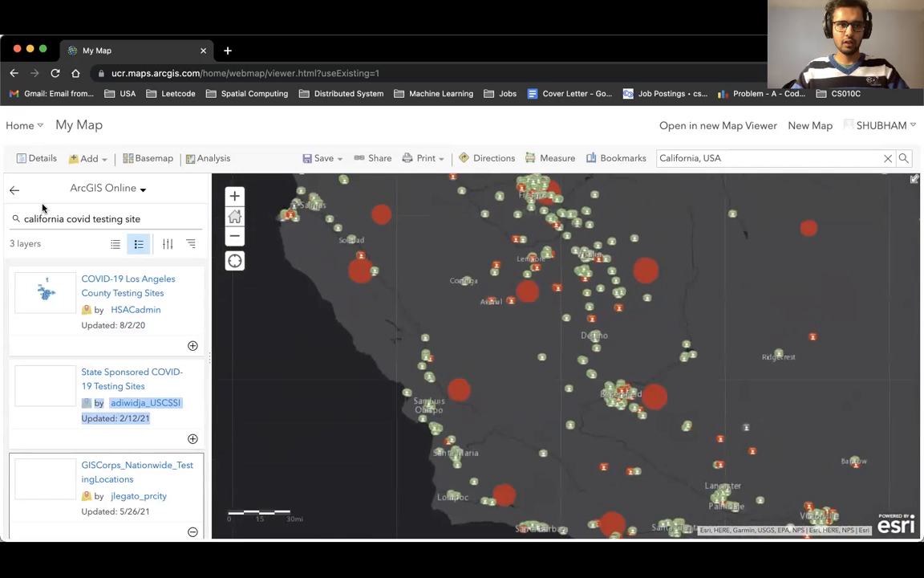
left_click(15, 192)
mouse_move(69, 270)
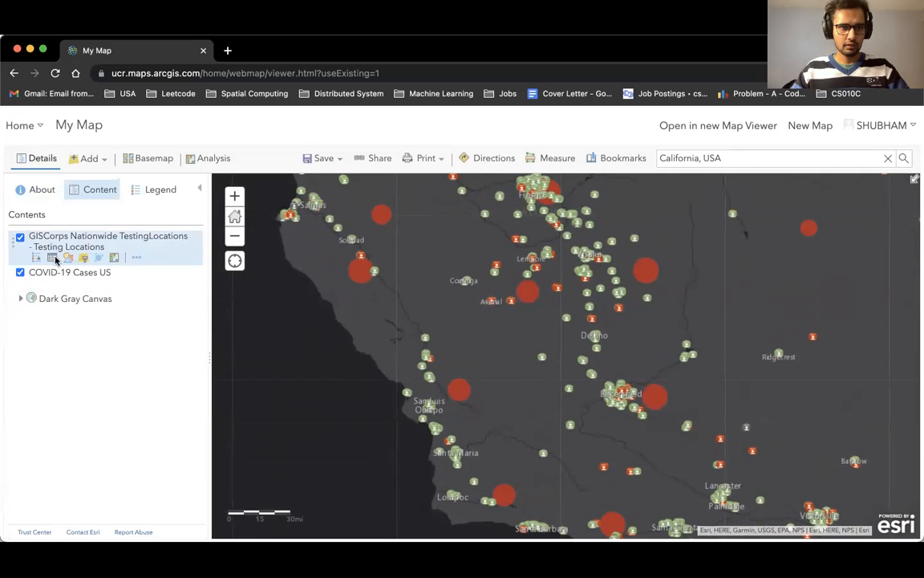
left_click(51, 256)
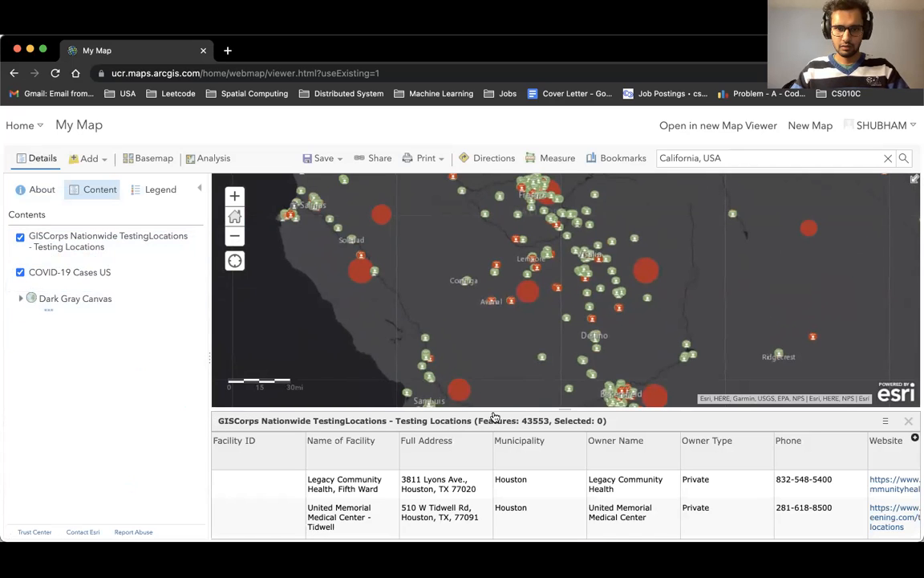
left_click_drag(498, 407, 498, 248)
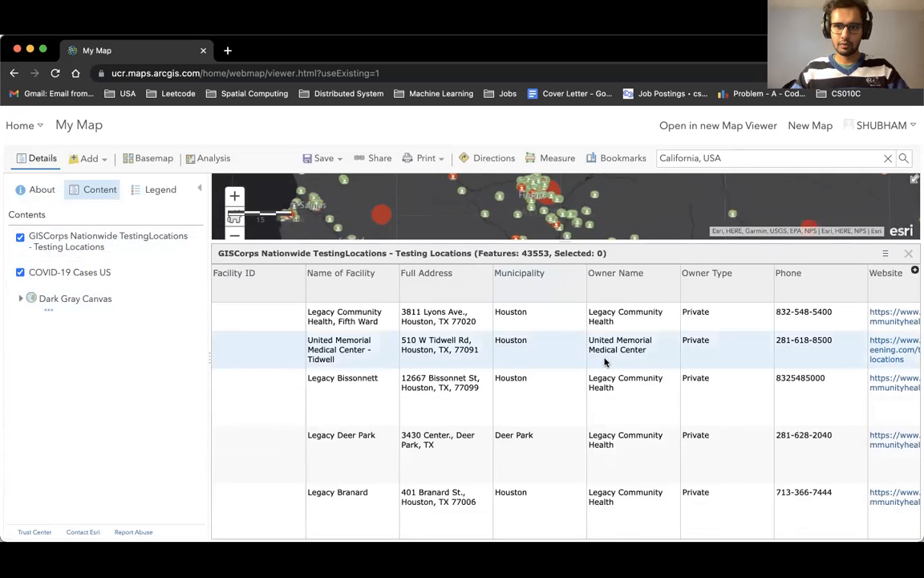
scroll(693, 385, "right", 1)
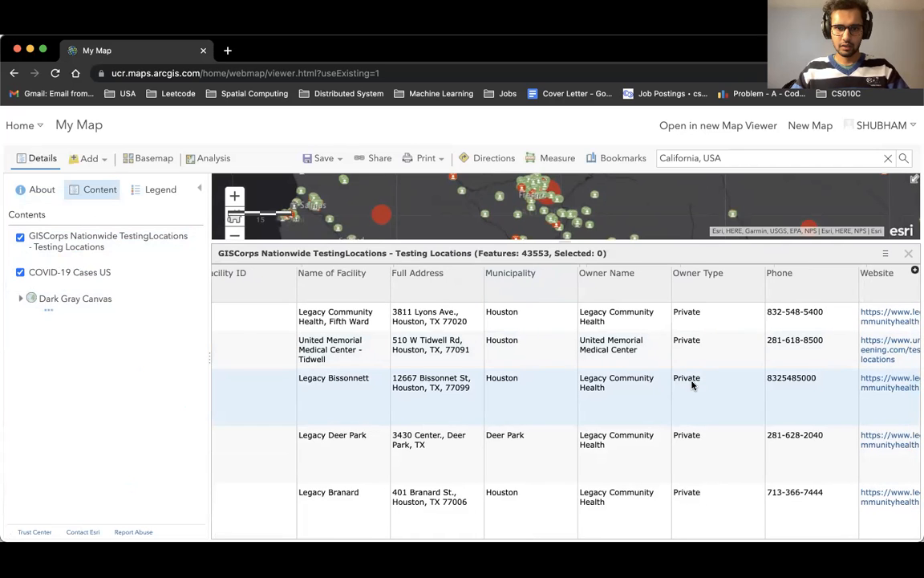
scroll(693, 385, "right", 15)
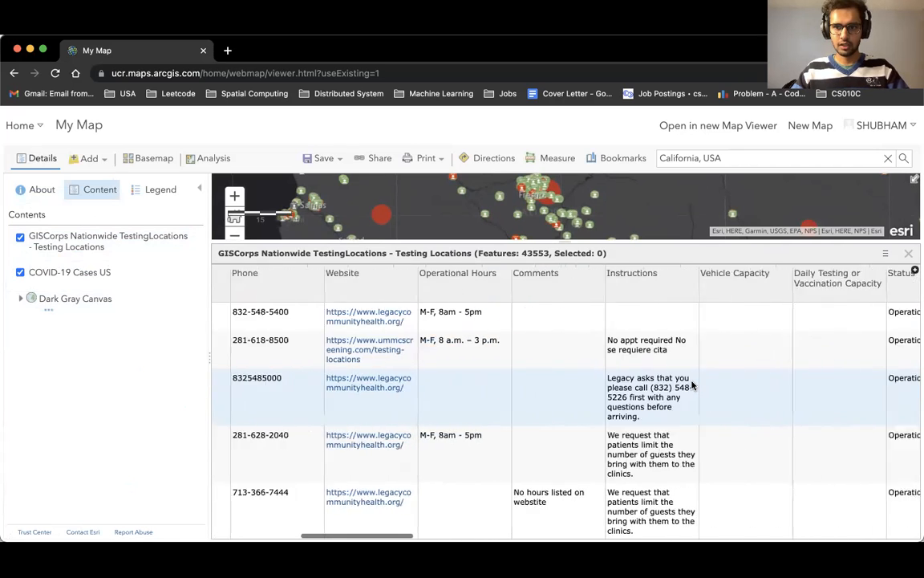
scroll(692, 385, "right", 10)
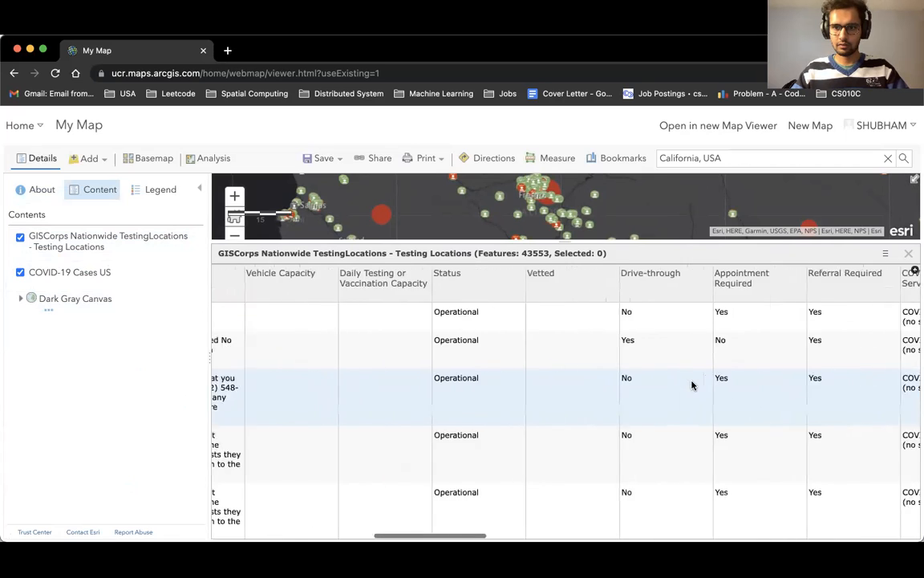
scroll(693, 386, "right", 8)
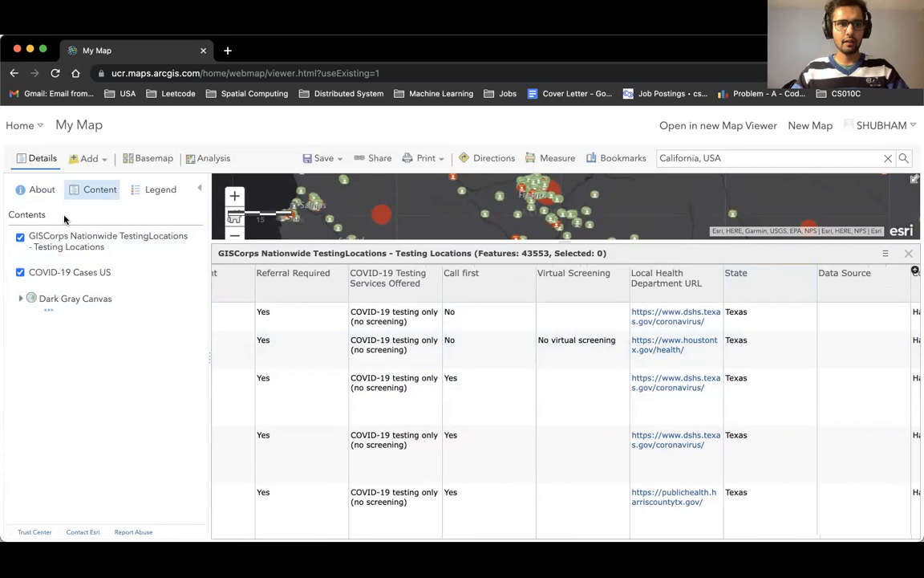
Filter the testing locations layer to show only features where State is California, then close the table.
left_click(86, 262)
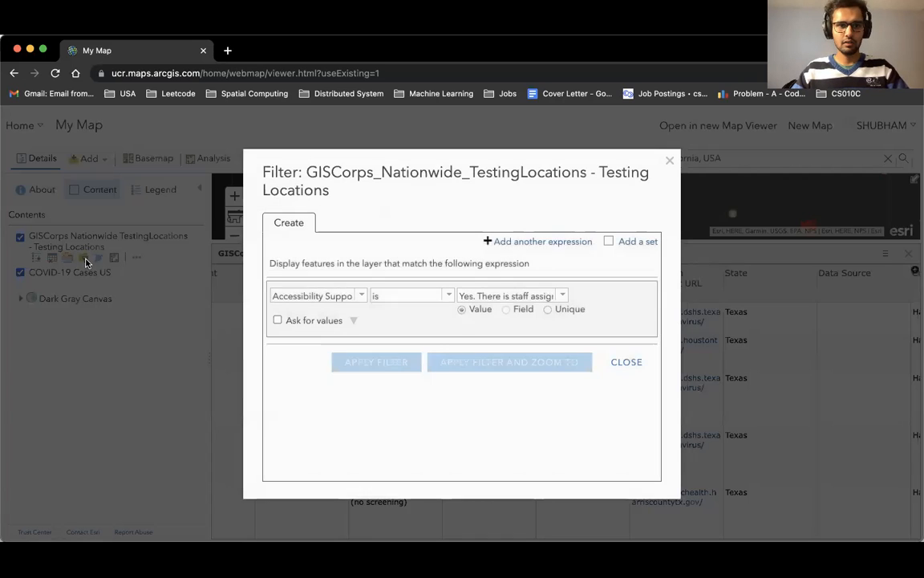
left_click(355, 295)
scroll(332, 382, "down", 8)
scroll(325, 373, "down", 2)
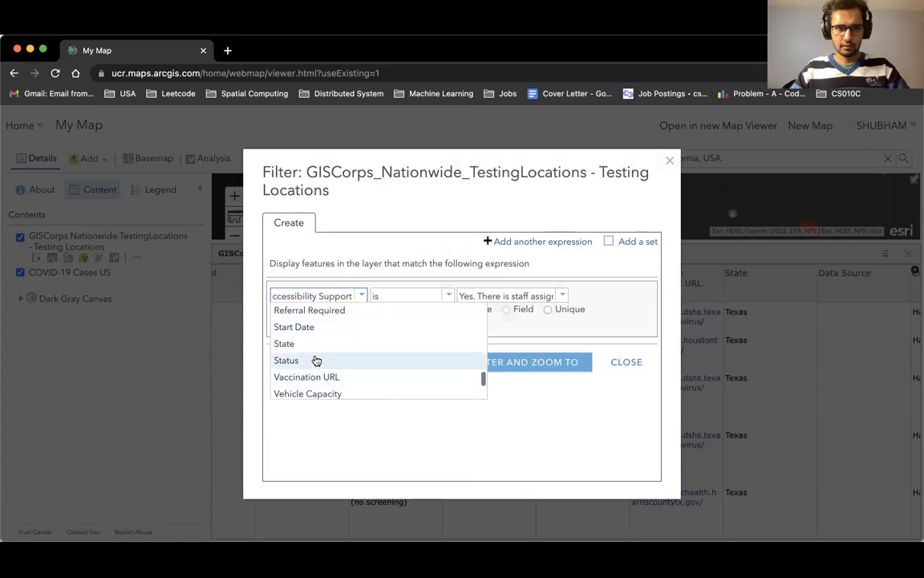
left_click(317, 354)
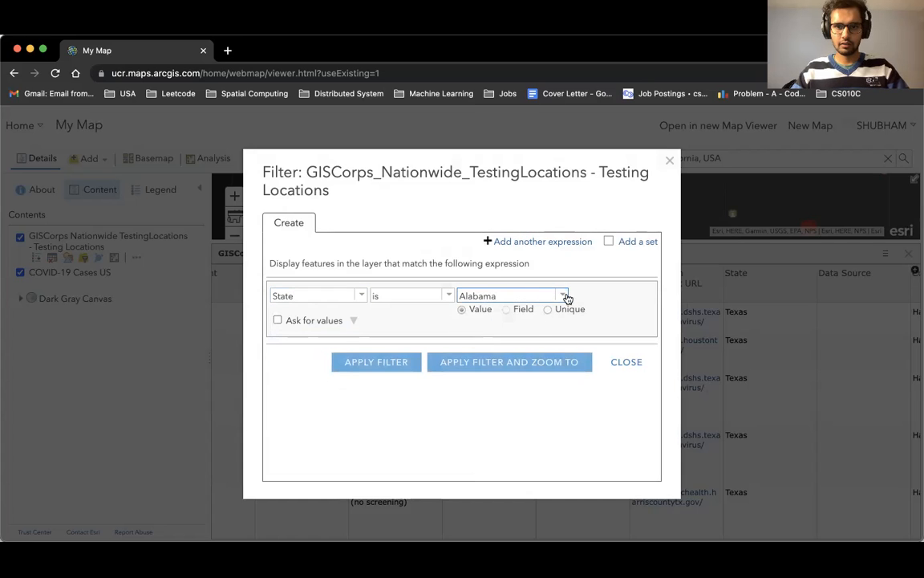
left_click(565, 295)
left_click(508, 393)
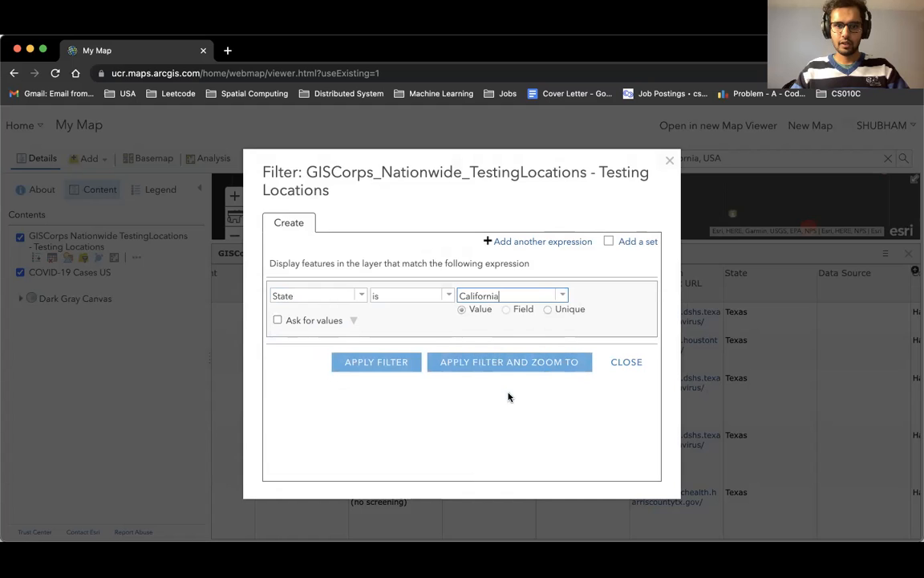
left_click(388, 368)
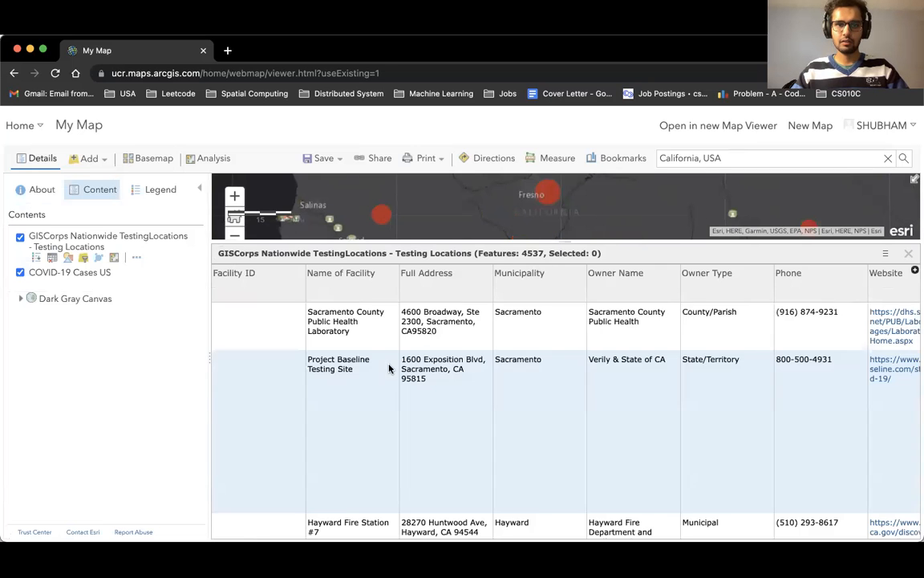
left_click(908, 256)
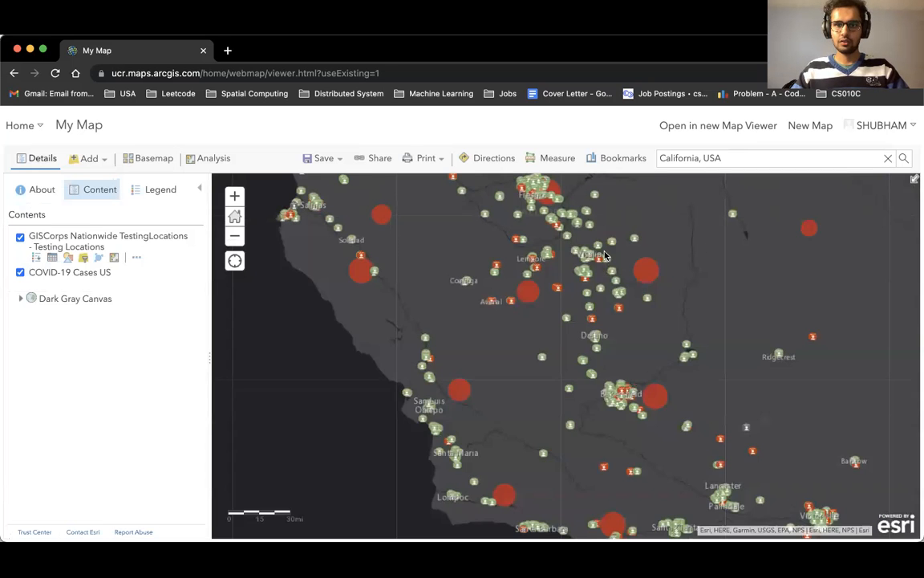
Explore the filtered map across California and inspect a COVID-19 case circle's popup.
left_click_drag(504, 248, 487, 198)
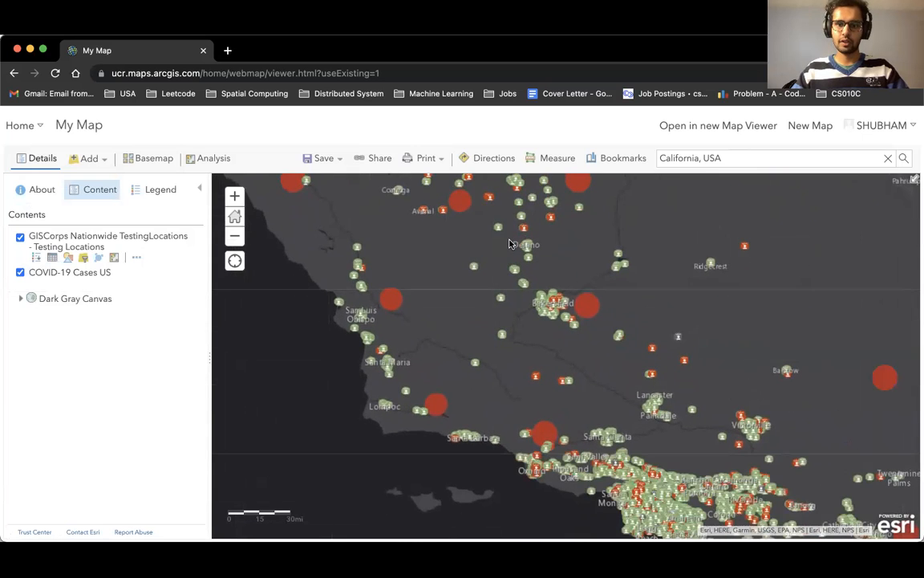
left_click_drag(500, 282, 404, 167)
left_click_drag(557, 307, 511, 277)
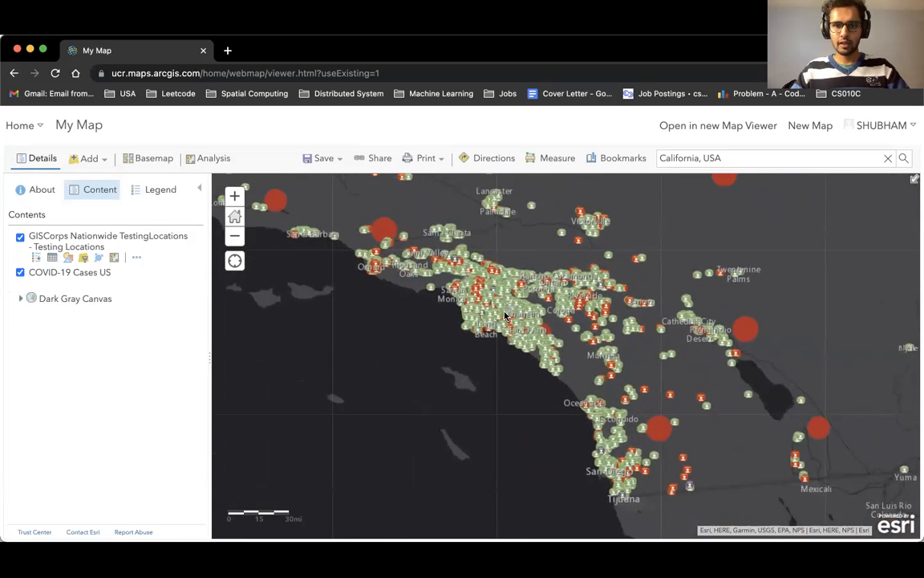
scroll(507, 313, "up", 5)
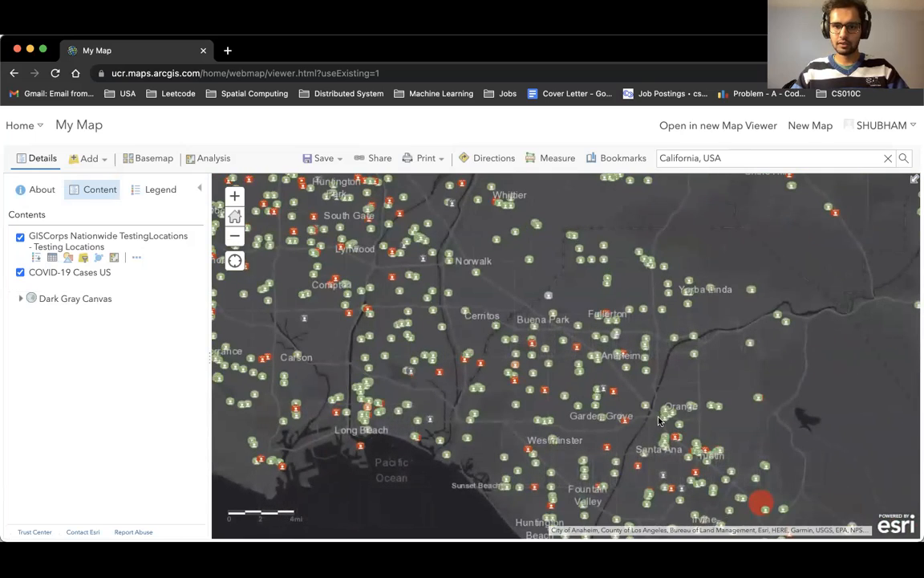
scroll(661, 423, "down", 5)
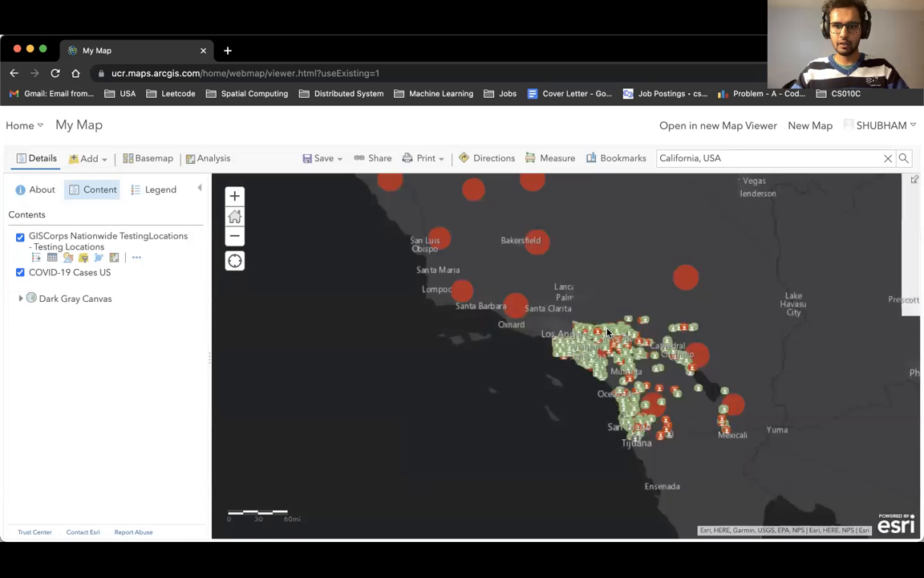
left_click_drag(607, 332, 545, 512)
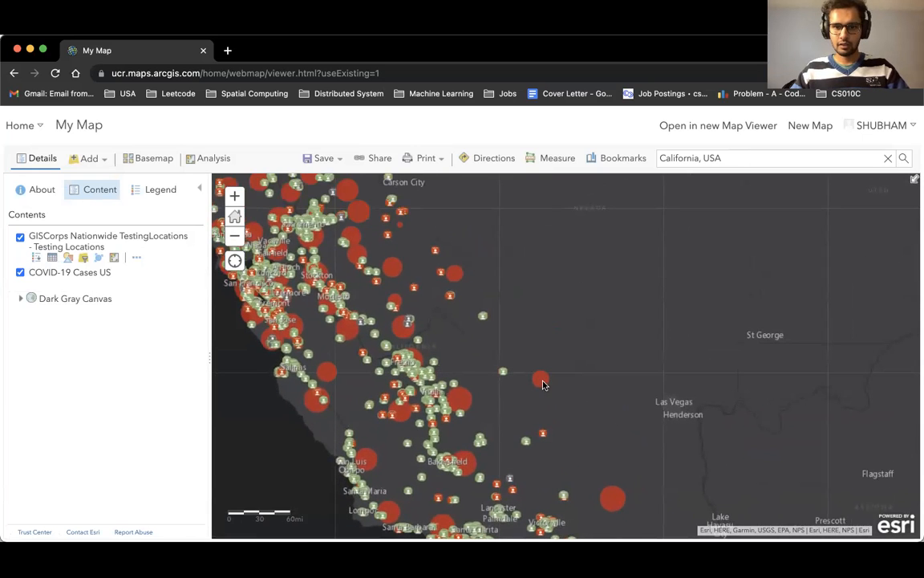
left_click(539, 382)
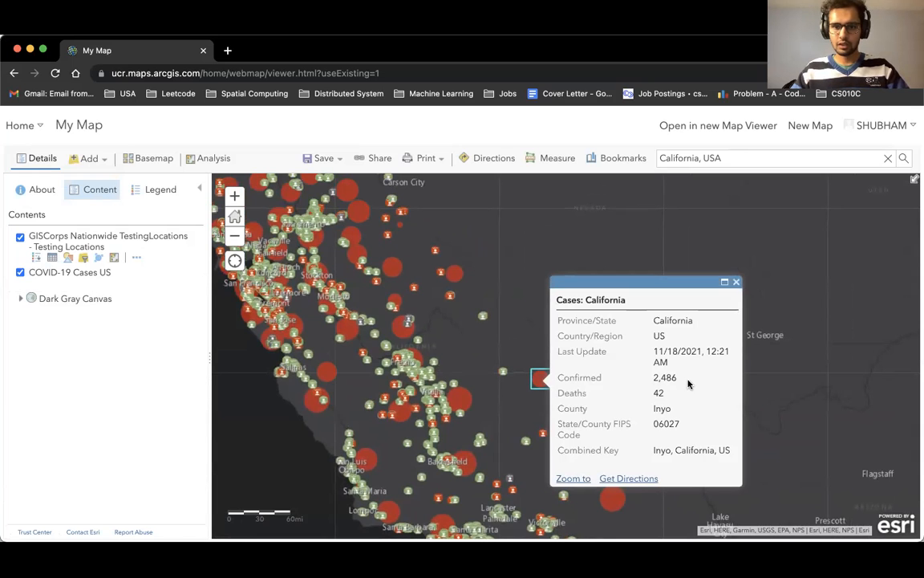
left_click(735, 281)
Inspect the popup details of a testing location point near Lone Pine.
mouse_move(539, 393)
left_mouse_down()
mouse_move(552, 419)
mouse_move(536, 393)
left_mouse_up()
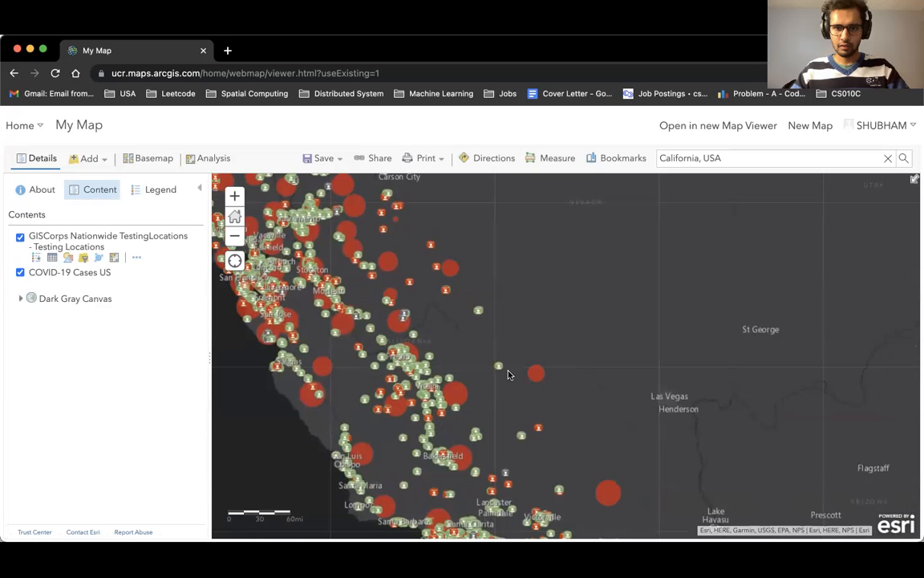
scroll(508, 374, "up", 2)
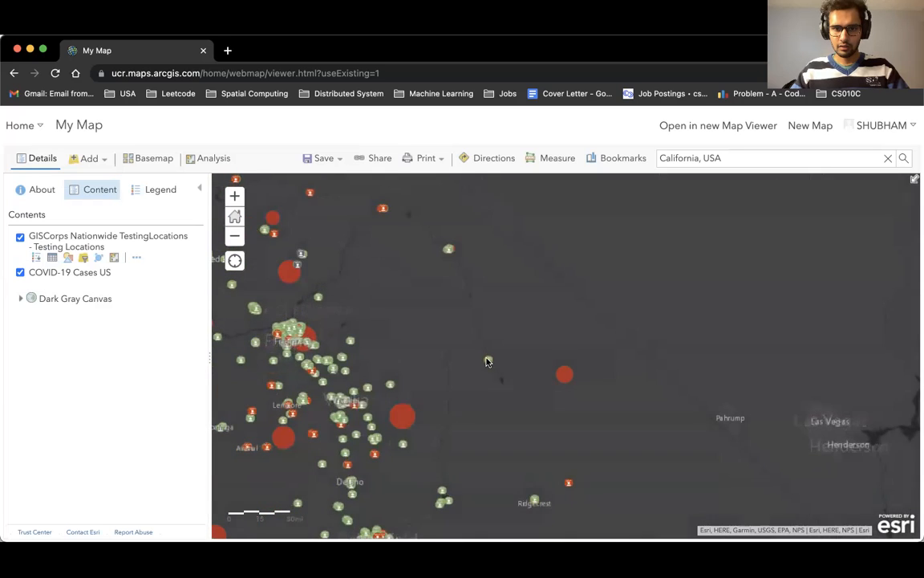
left_click(488, 363)
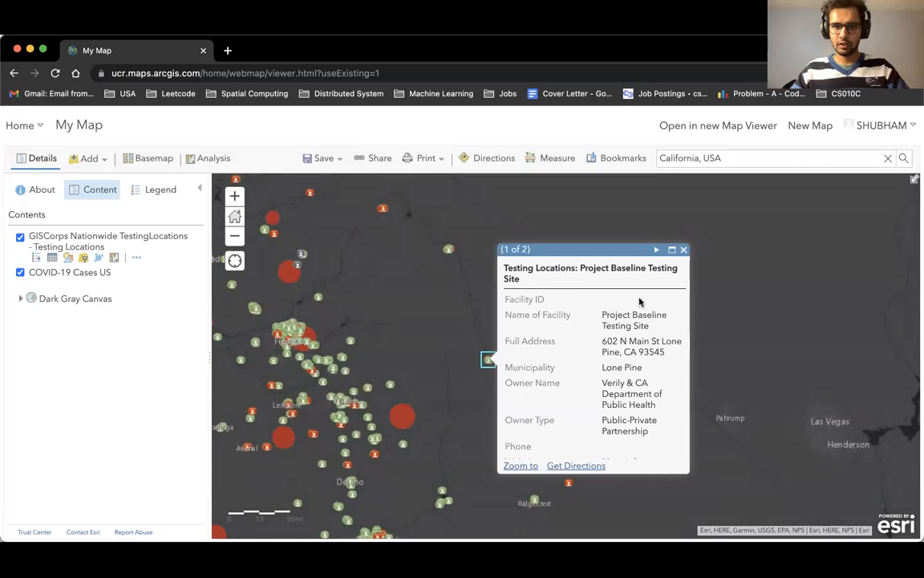
scroll(598, 423, "down", 5)
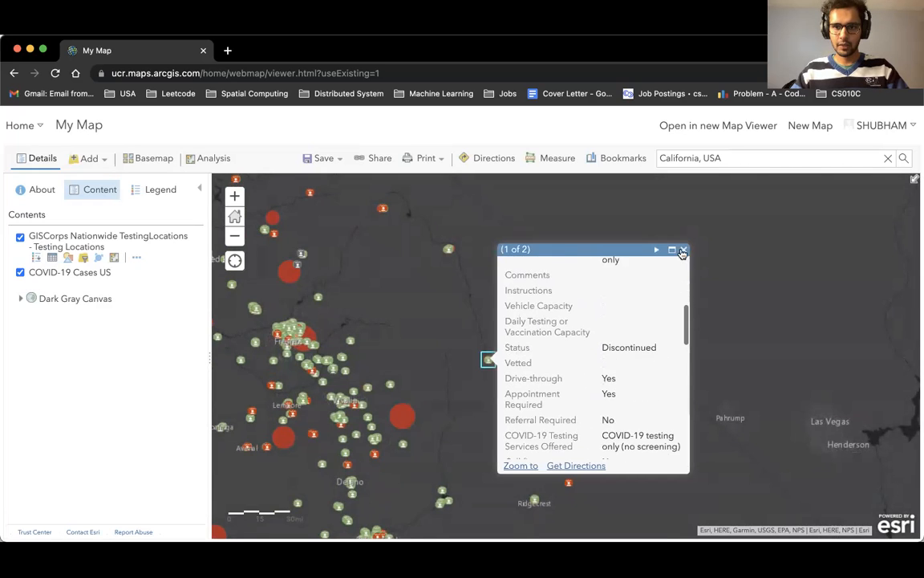
left_click(684, 250)
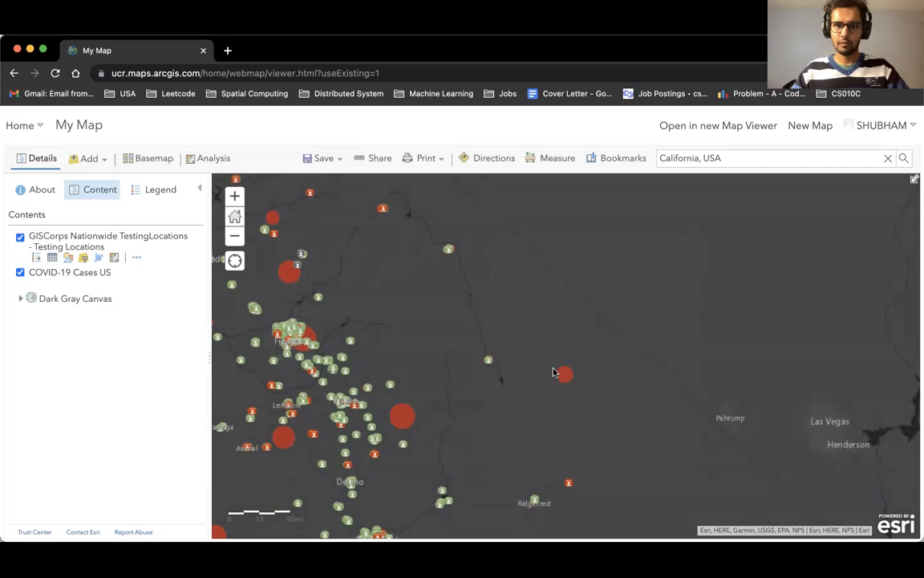
left_click_drag(525, 392, 540, 375)
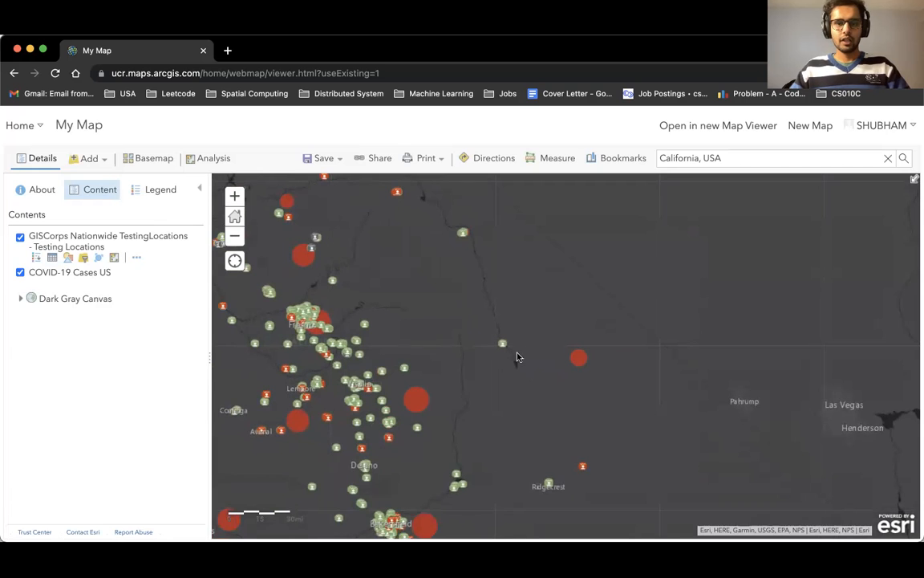
left_click_drag(432, 352, 563, 282)
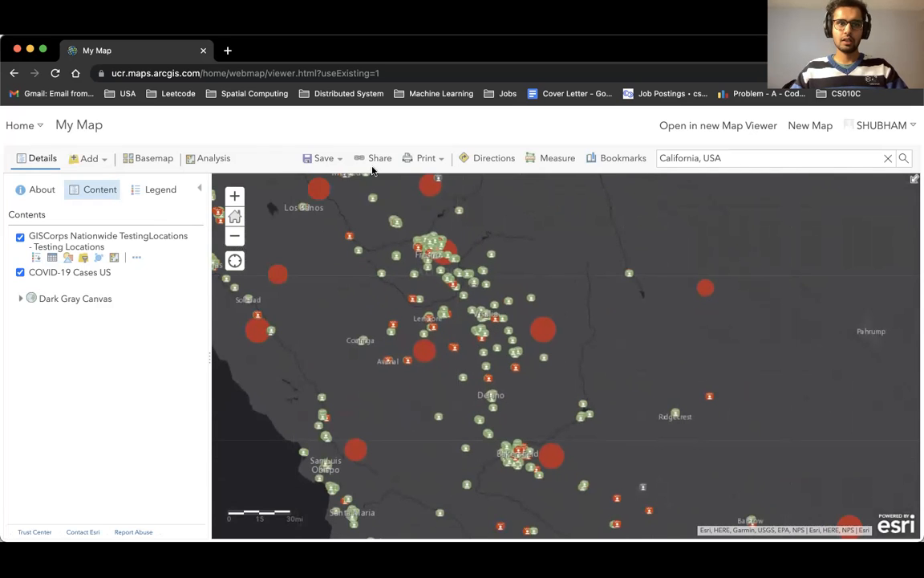
Save the map, entering the title Covid testing site and cases in California.
left_click(317, 160)
left_click(319, 181)
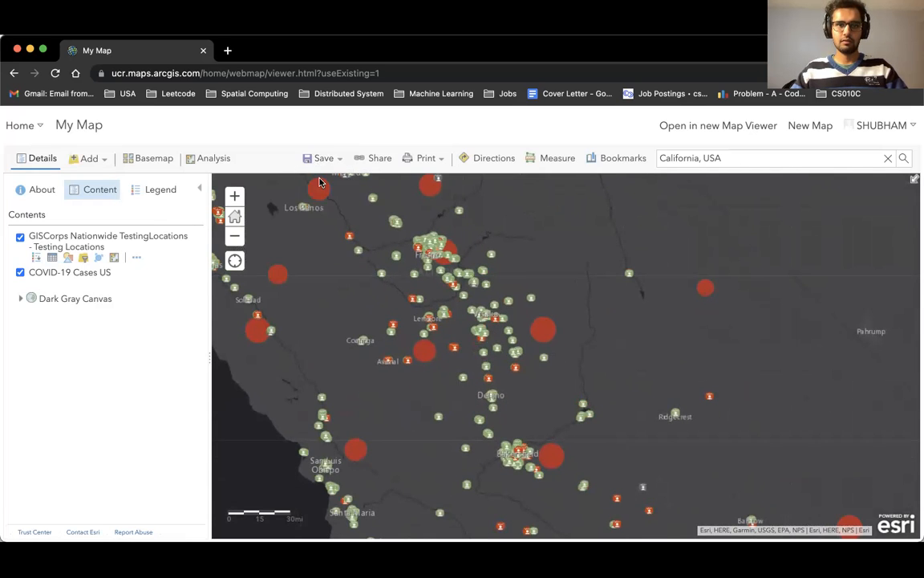
left_click(467, 295)
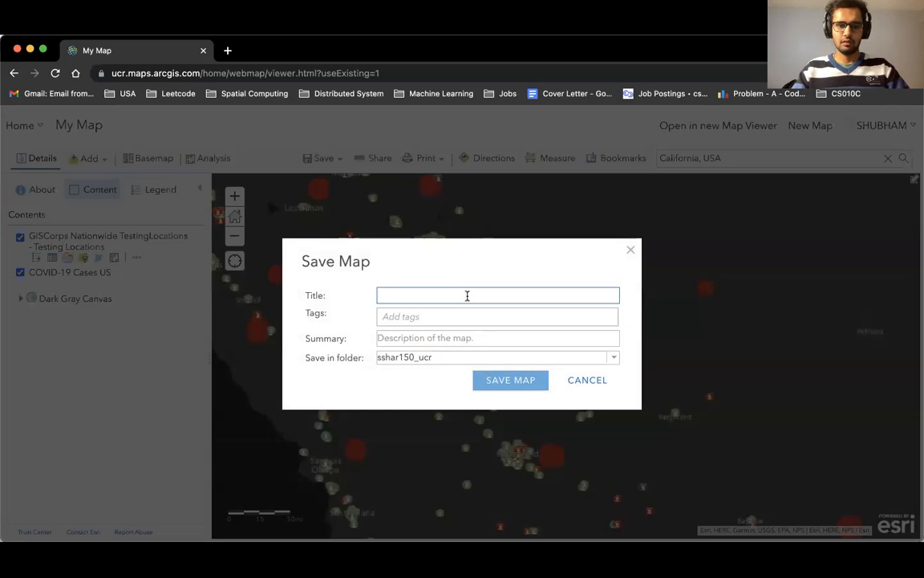
type("Ca")
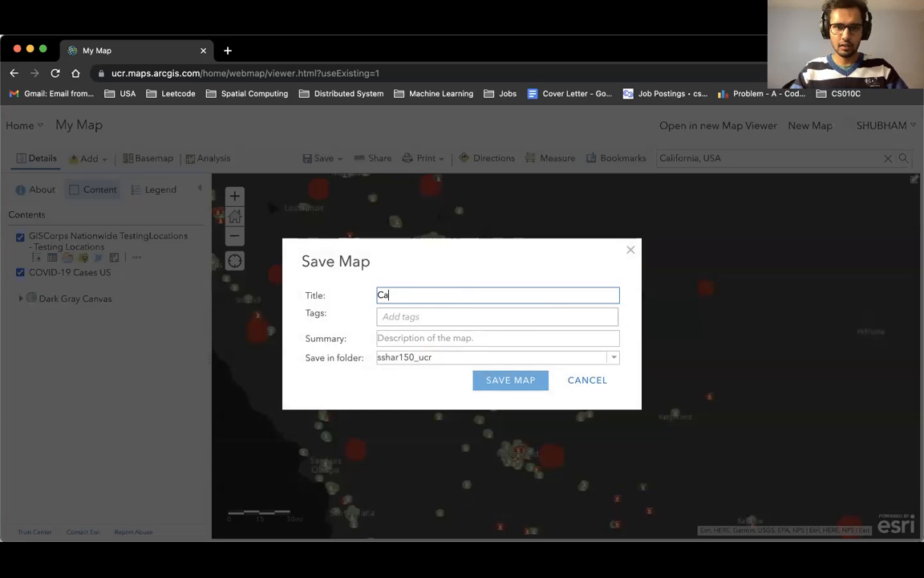
key("BackSpace")
type("ovid t")
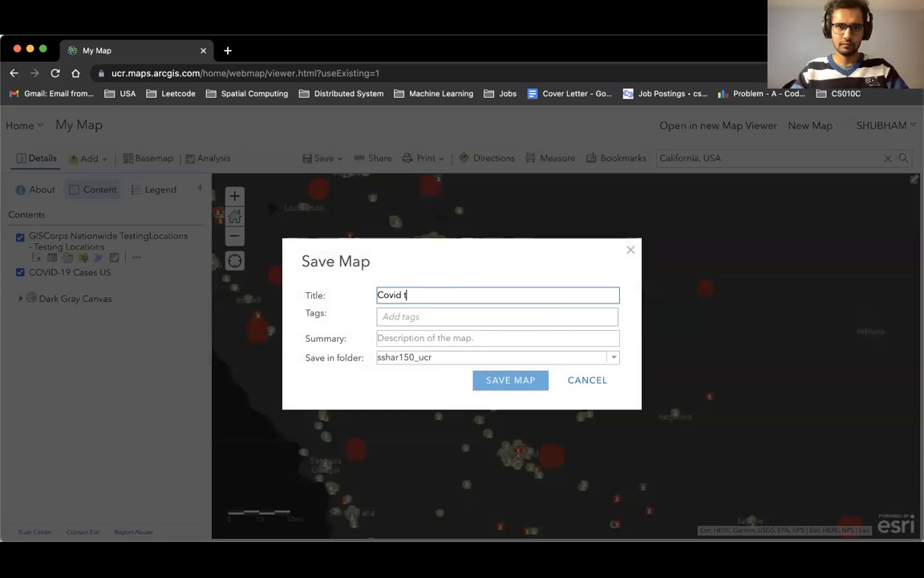
type("esting tite and cc")
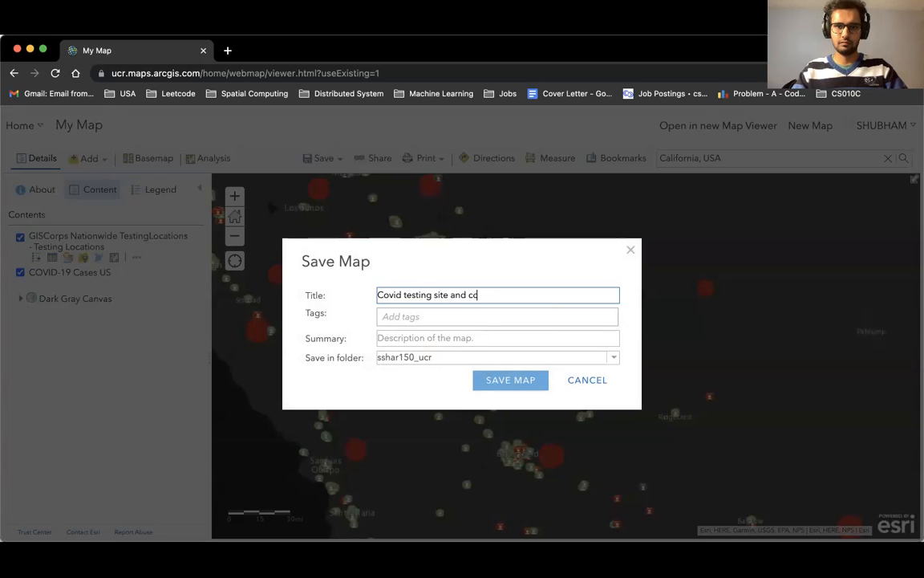
type("d cases in California")
Add the tags California and Covid to the map's save details.
left_click(450, 319)
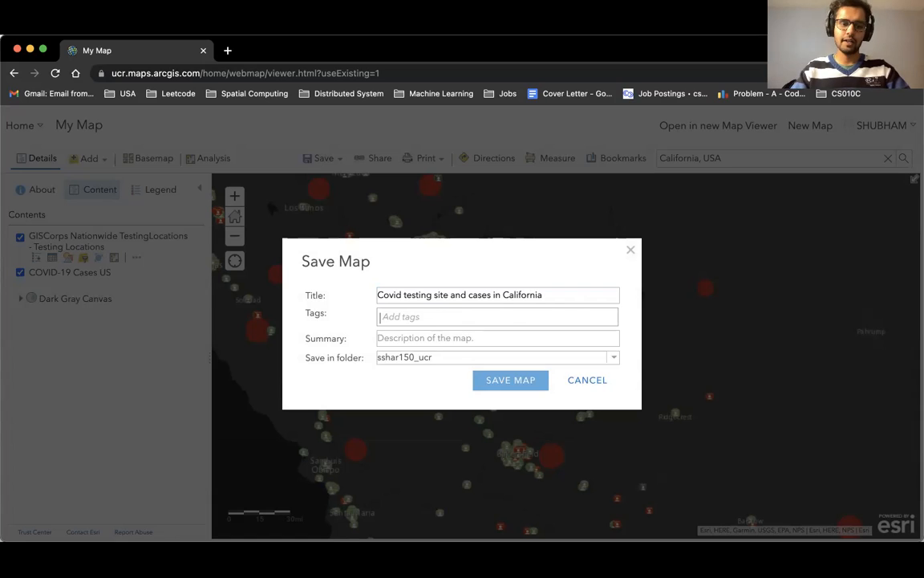
type("tag")
key("BackSpace")
key("BackSpace")
type("California")
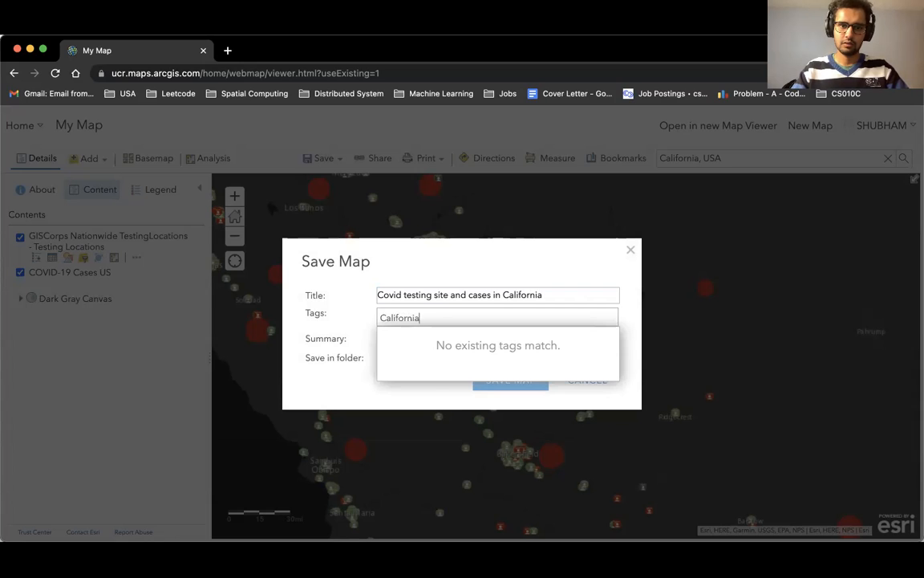
key("Return")
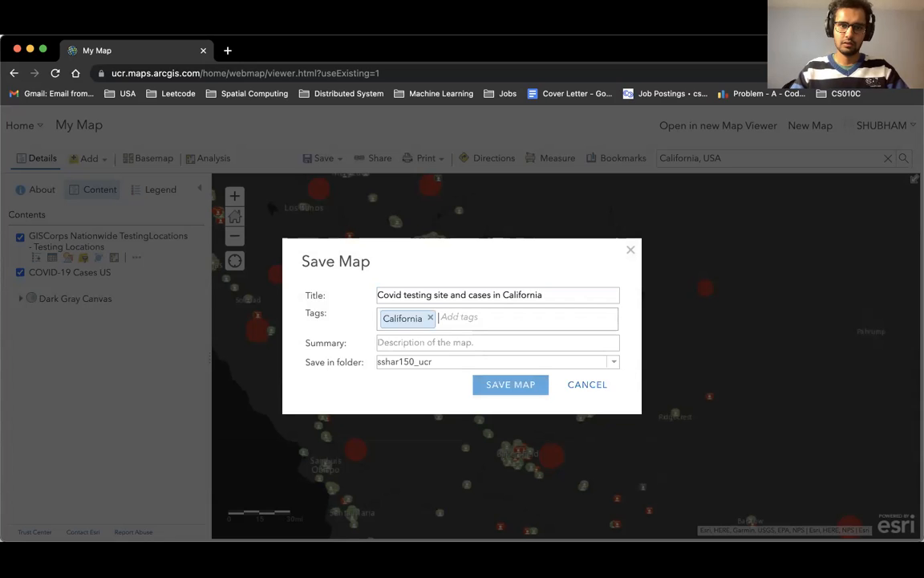
type("COv")
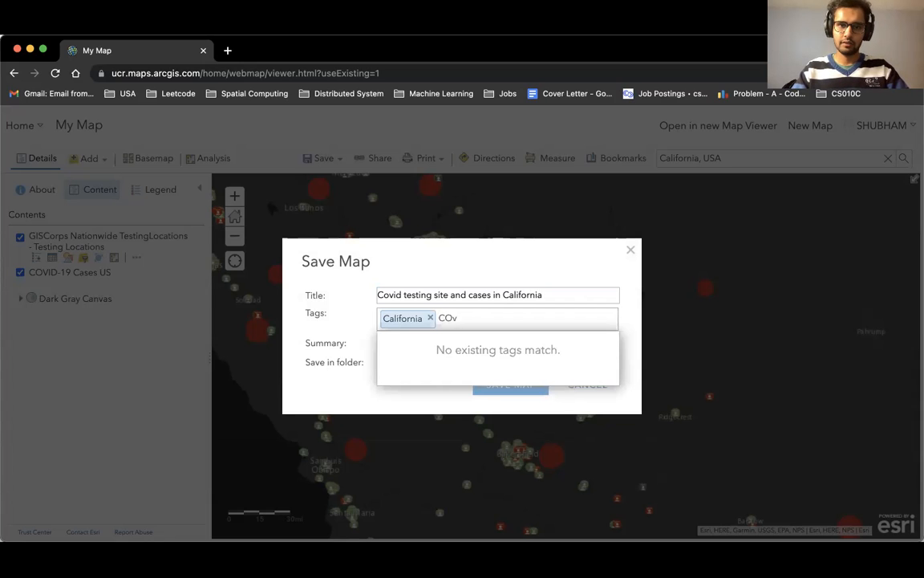
key("Return")
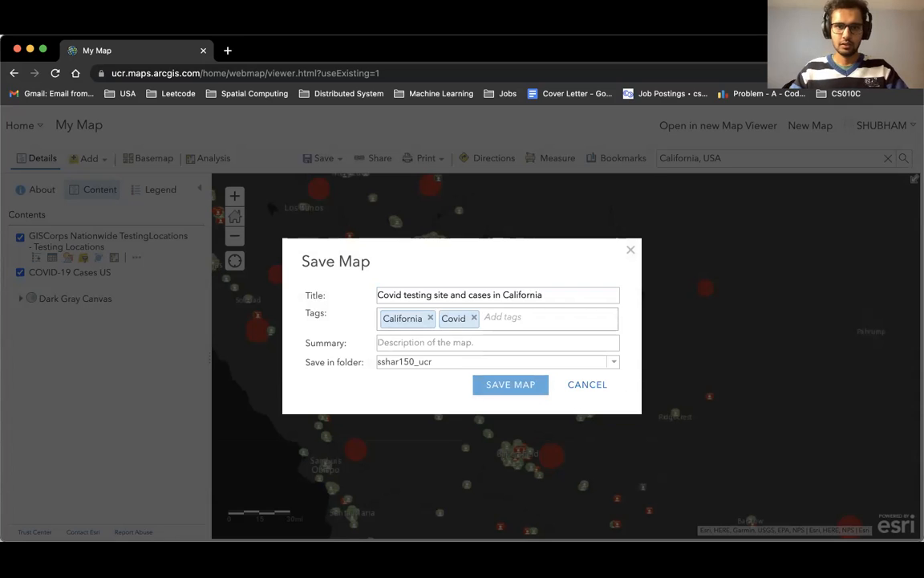
Enter the summary "This map describes about the covid testing sites and the active covid cases in california" and save the map.
left_click(492, 343)
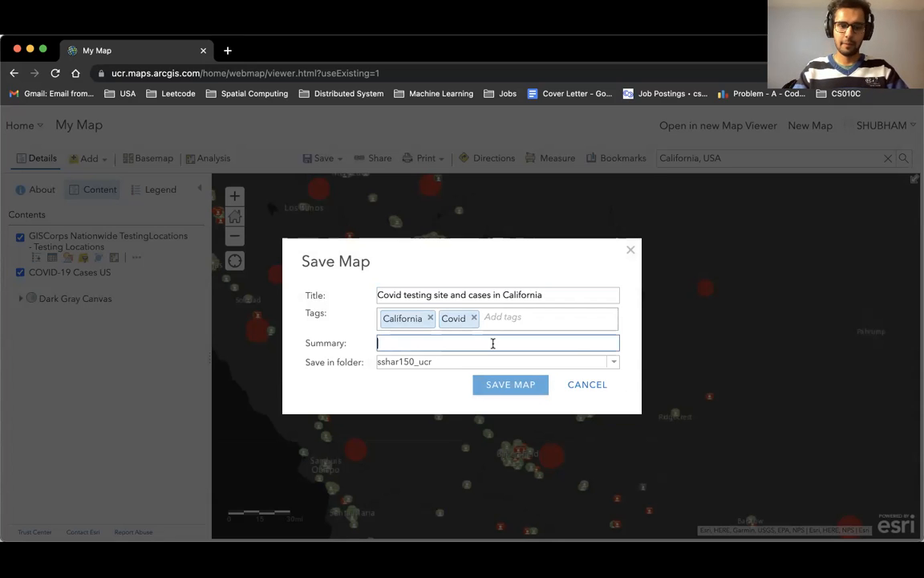
type("This map describes about the covid testing")
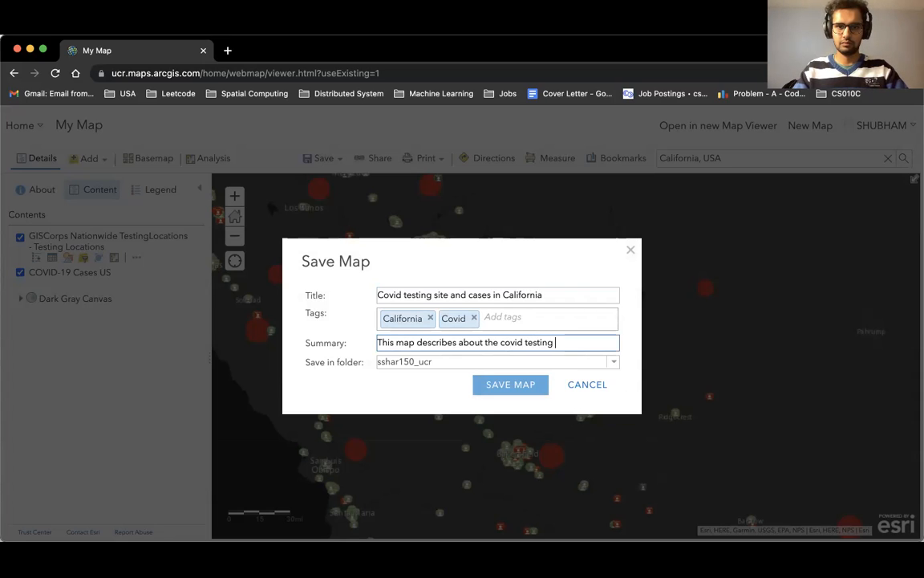
type("and")
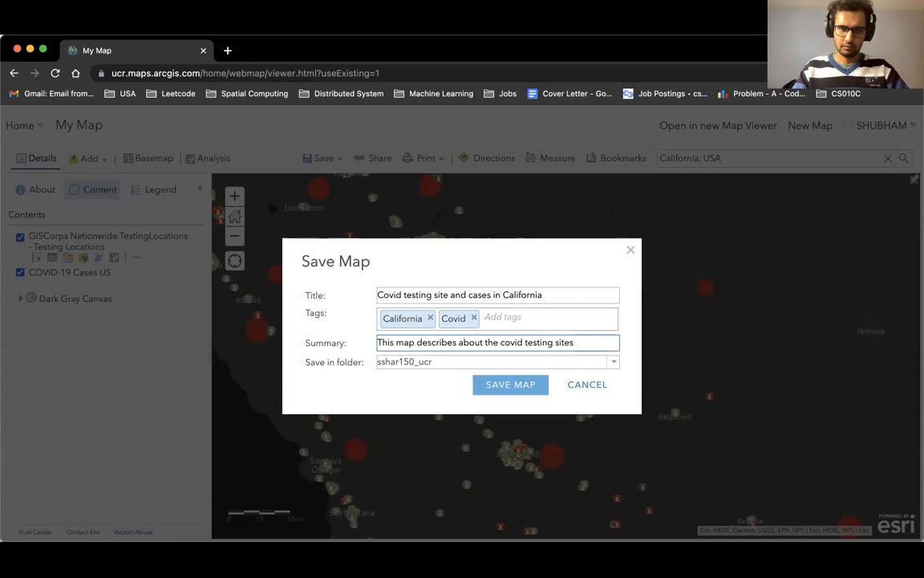
type(" the cor")
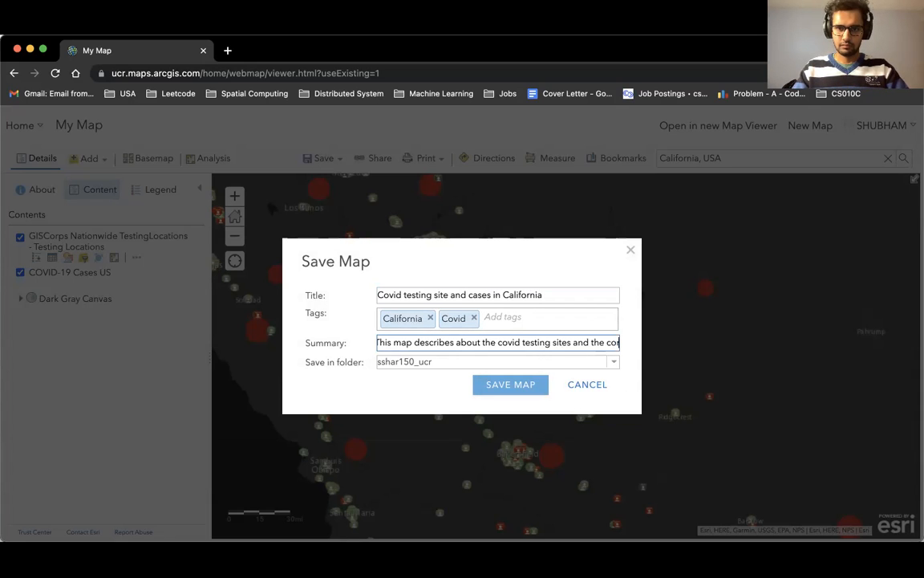
key("BackSpace")
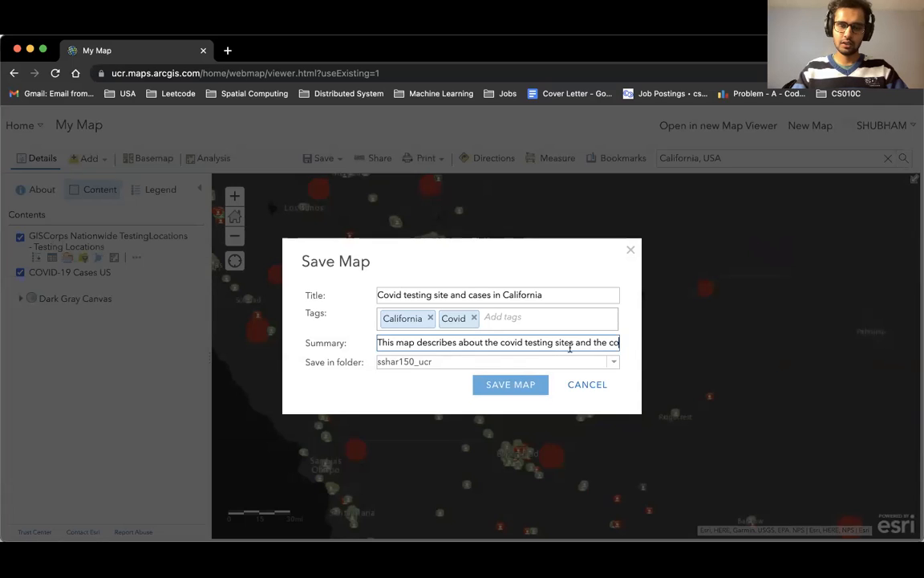
key("BackSpace")
key("BackSpace")
key("BackSpace")
type("active covid cases in california")
left_click(515, 386)
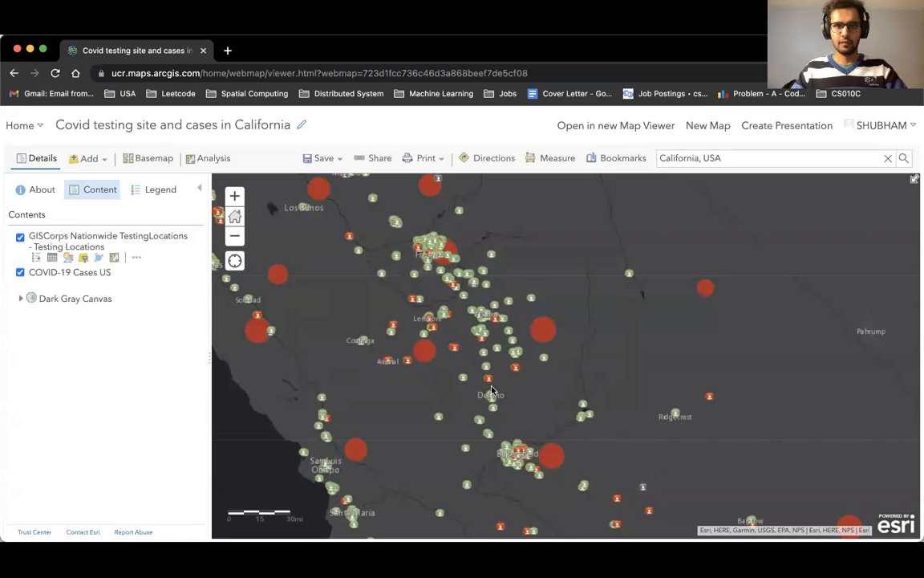
Browse Southern California, search the map for riverside, and dismiss the search result.
left_click_drag(430, 396, 491, 314)
left_click_drag(535, 356, 418, 212)
left_click_drag(584, 334, 458, 250)
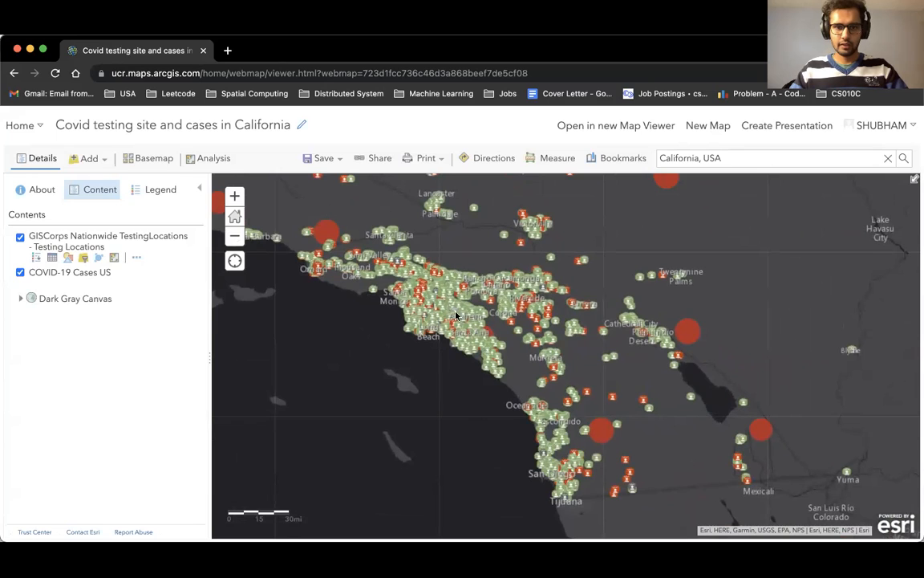
left_click_drag(380, 326, 373, 361)
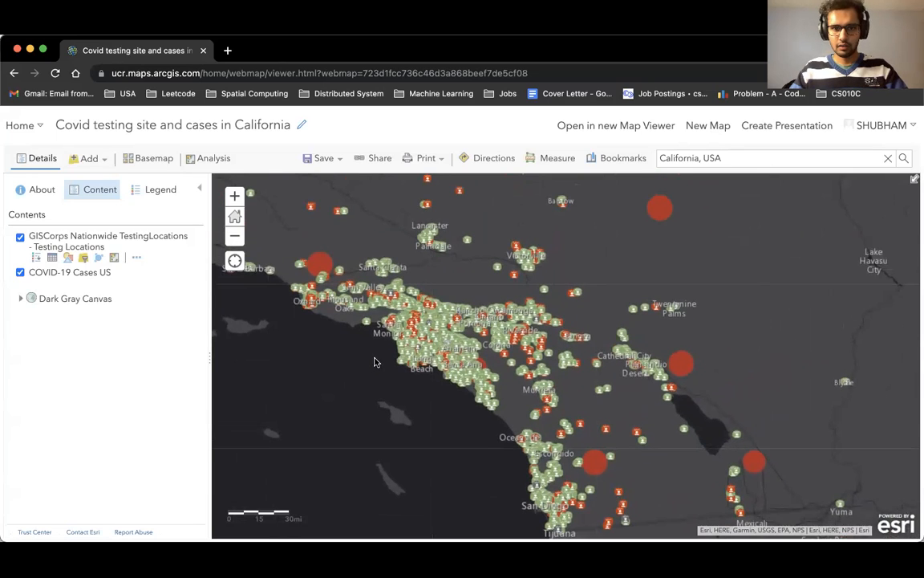
left_click_drag(631, 259, 602, 337)
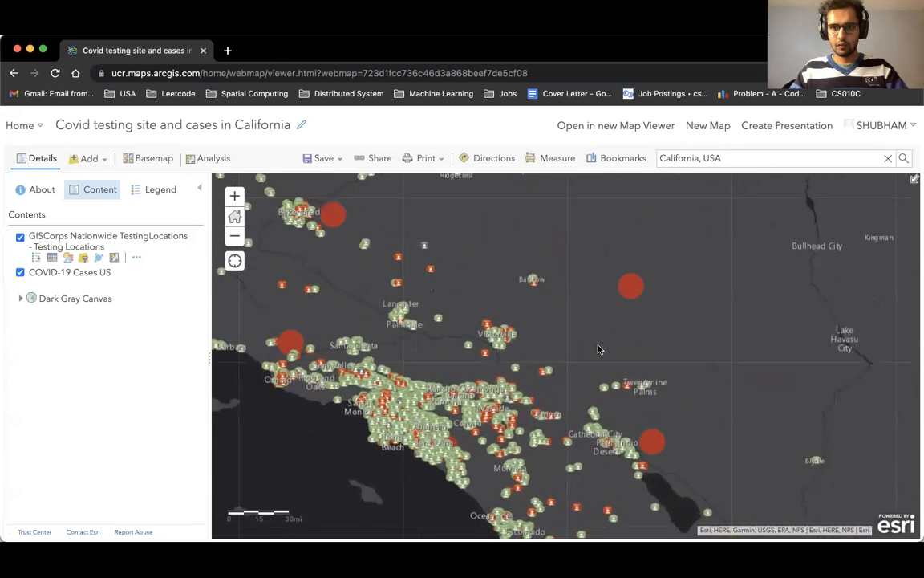
triple_click(726, 158)
type("riverside")
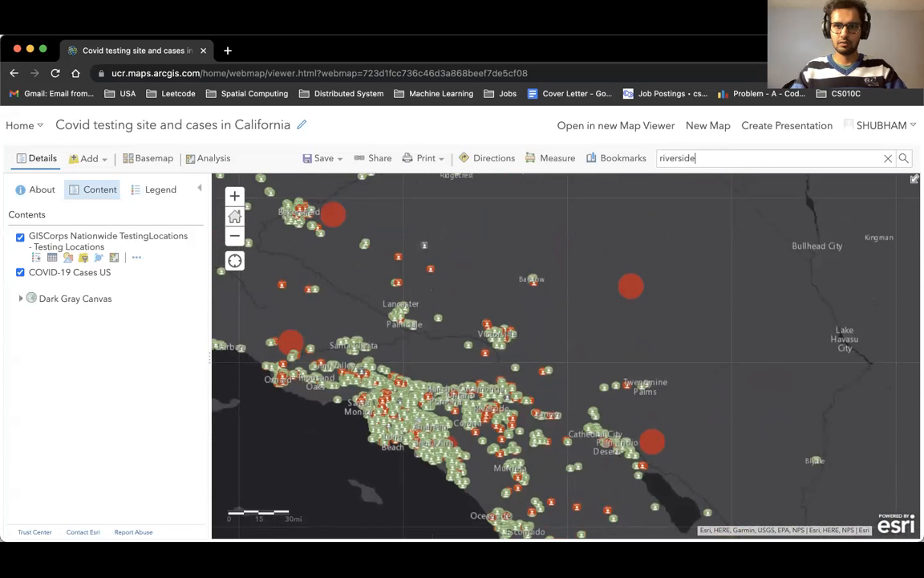
key("Return")
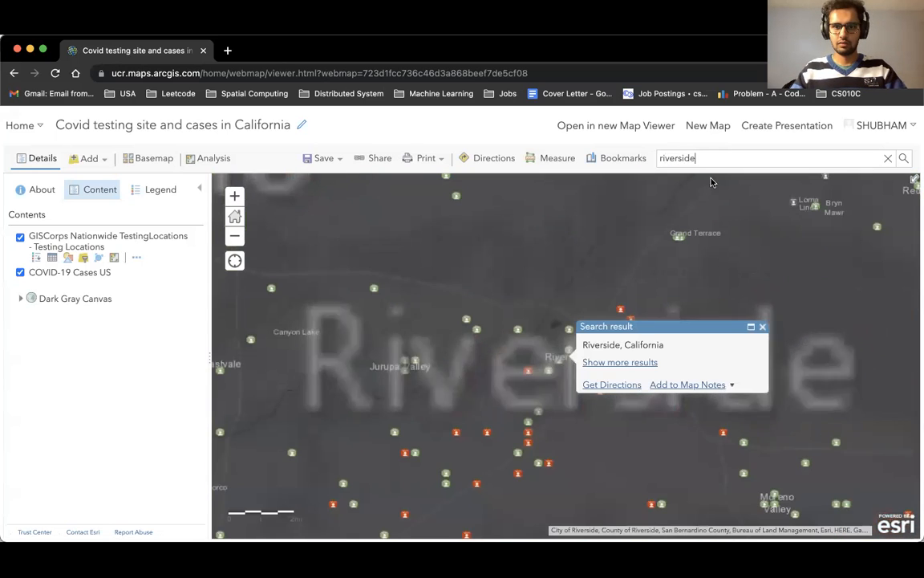
left_click_drag(487, 383, 472, 326)
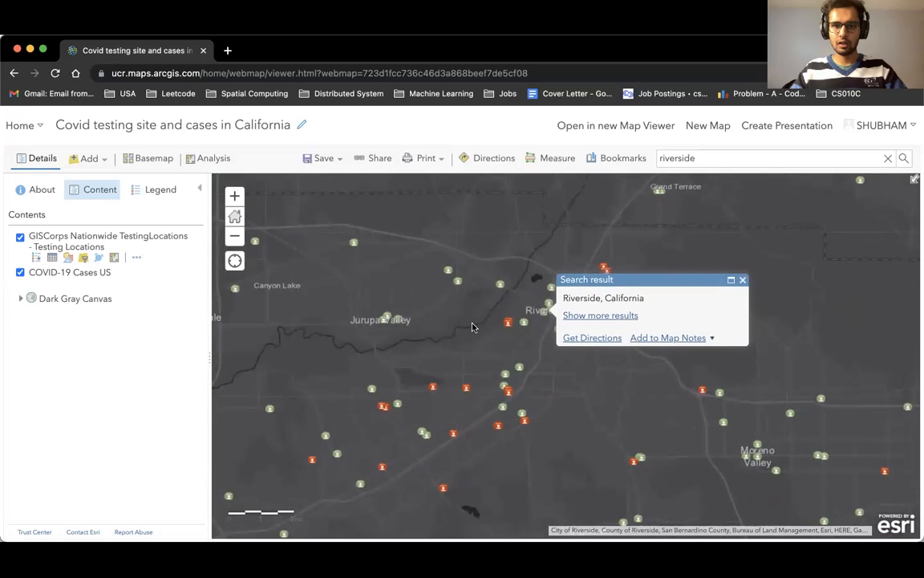
left_click(743, 280)
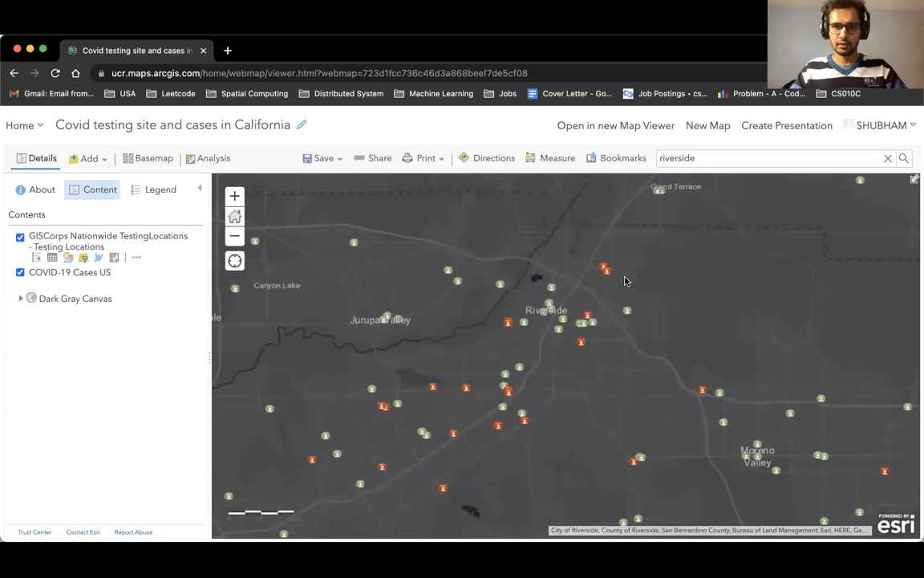
Inspect the popup details of the Hunter Hobby Park testing location near Riverside.
left_click(606, 273)
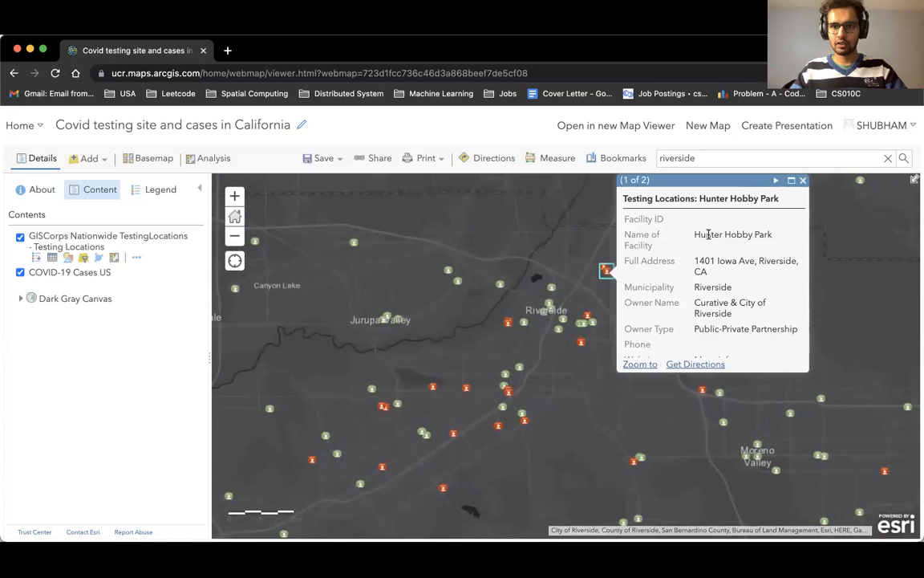
scroll(553, 229, "up", 2)
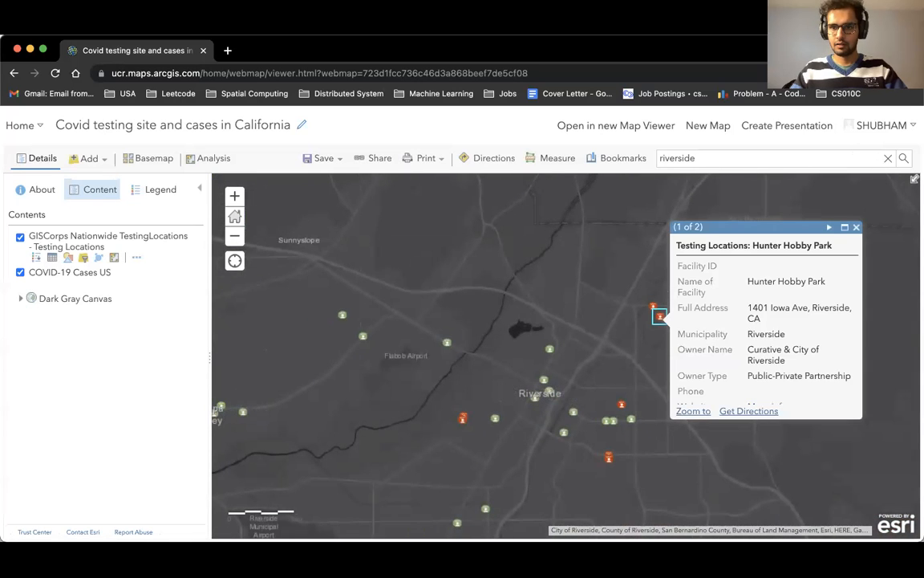
scroll(740, 340, "down", 6)
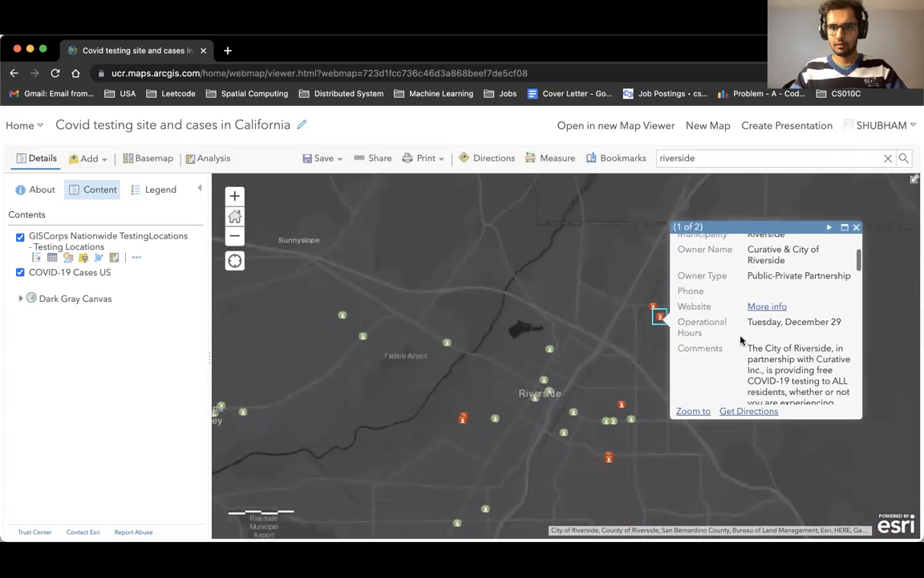
scroll(741, 340, "down", 3)
scroll(742, 336, "up", 3)
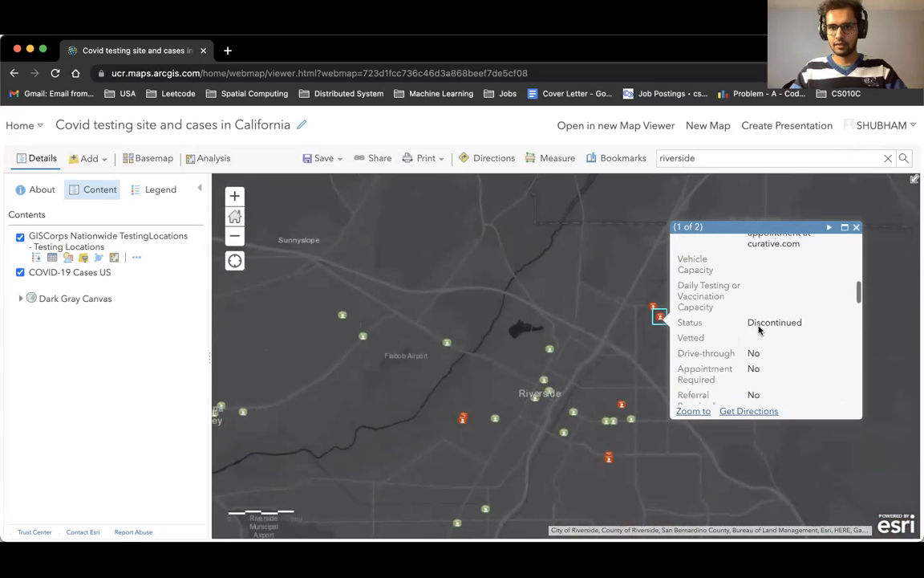
left_click(596, 332)
left_click_drag(517, 450, 617, 346)
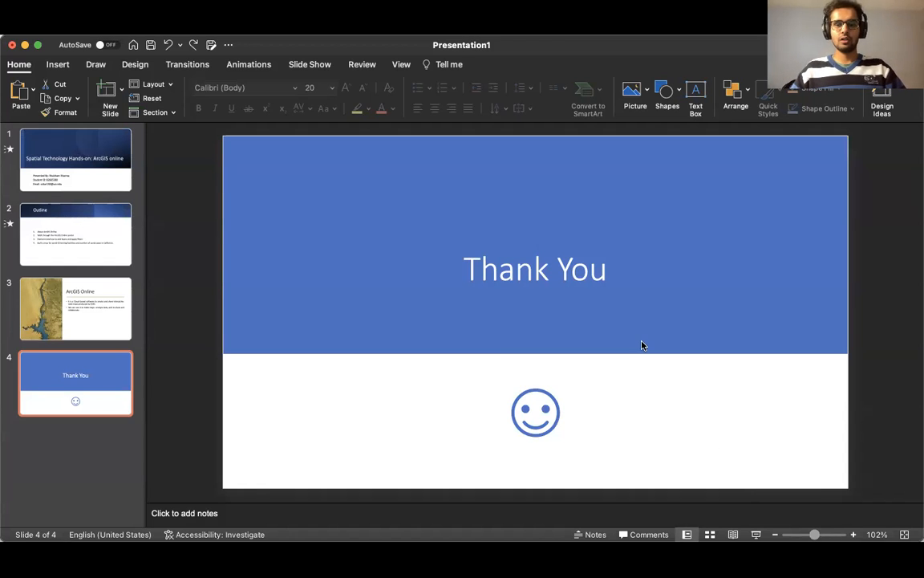
Switch to the PowerPoint presentation and browse back through the title and outline slides.
key("Up")
key("Up")
key("Up")
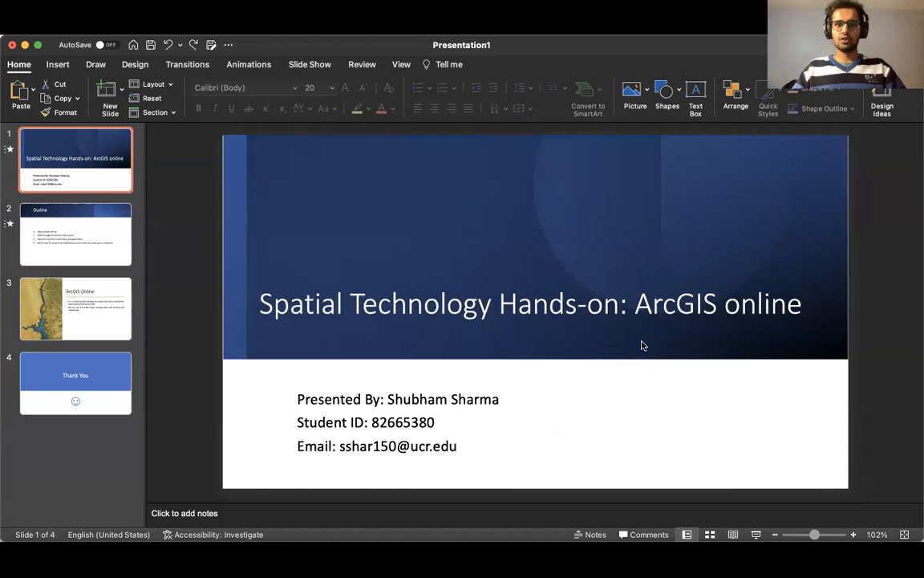
key("Down")
key("Down")
key("Up")
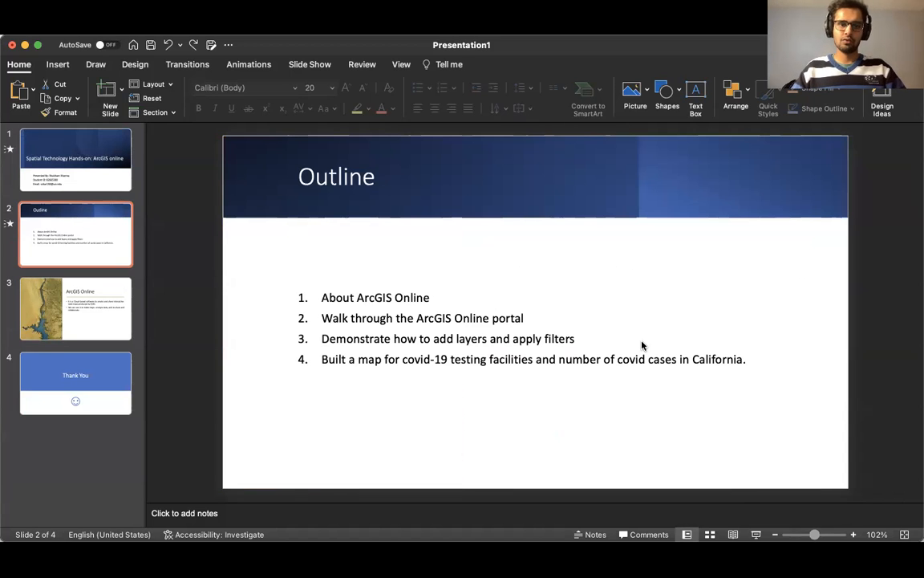